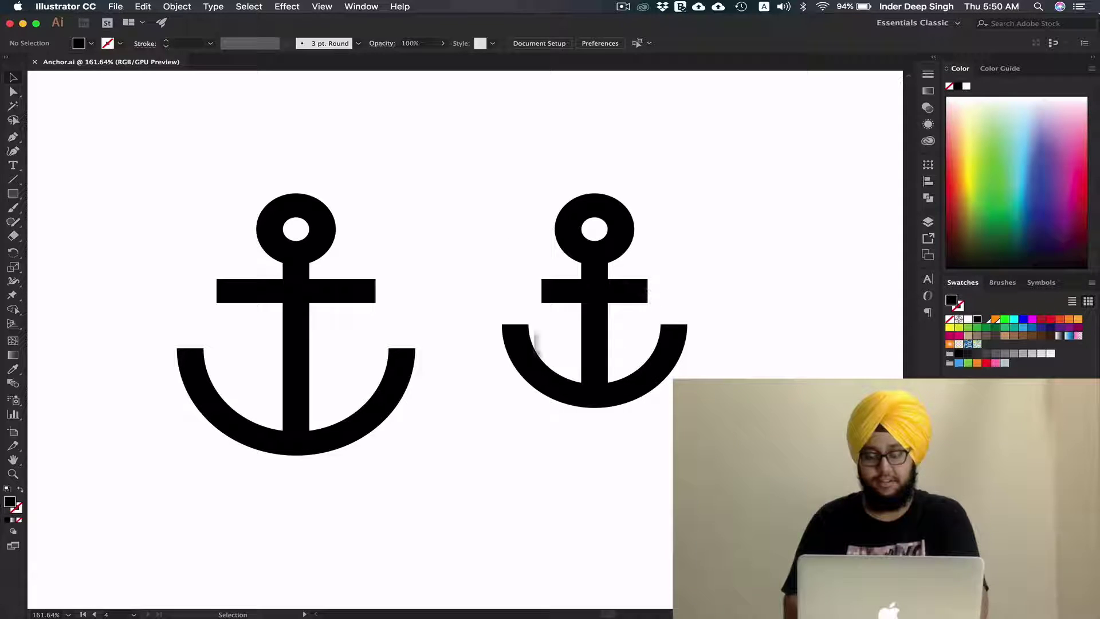
Examine the construction paths of the two bold anchor icons in outline view and return to preview.
key("a")
key("super+y")
key("v")
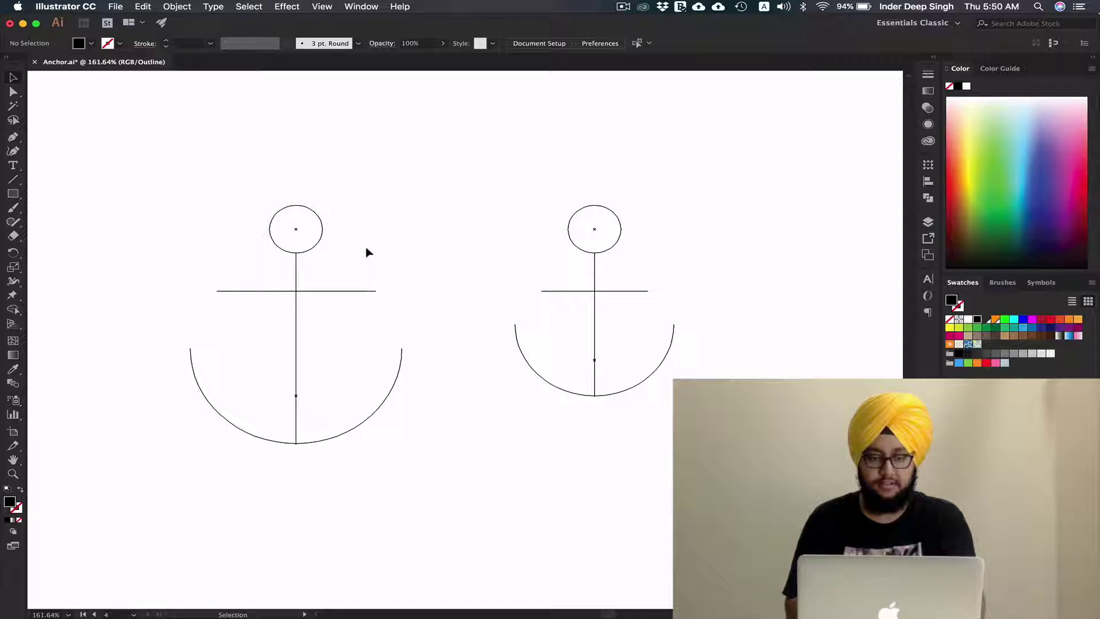
key("super+y")
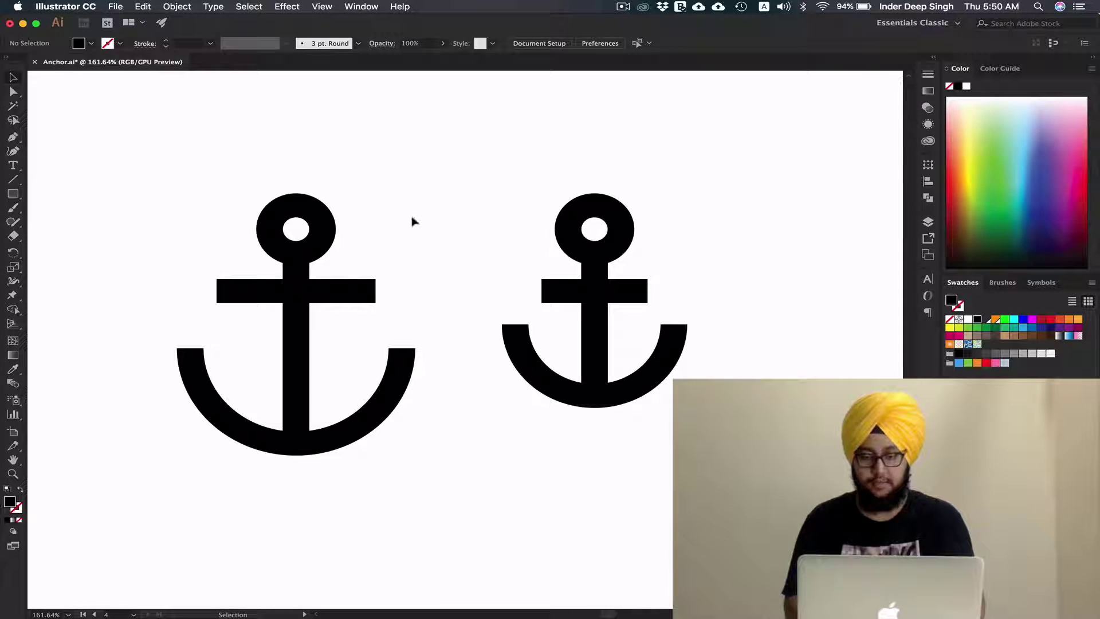
Inspect the bold ANCHOR wordmark whose letter O forms the anchor's ring, including the contents of its group.
left_click_drag(695, 295, 290, 348)
left_click_drag(575, 392, 471, 341)
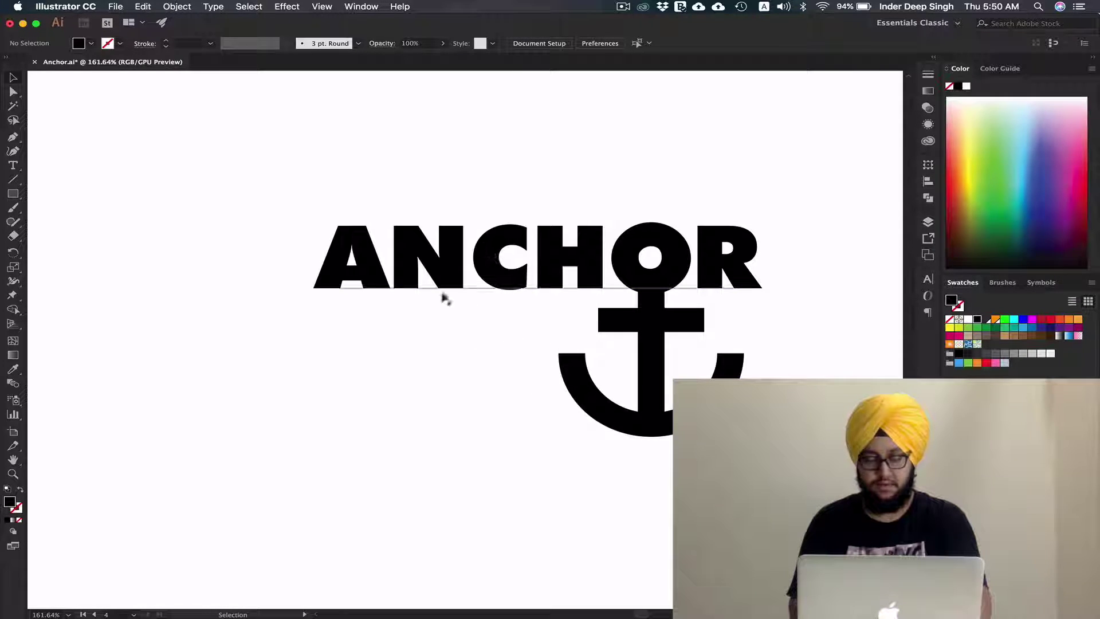
left_click(470, 269)
double_click(473, 277)
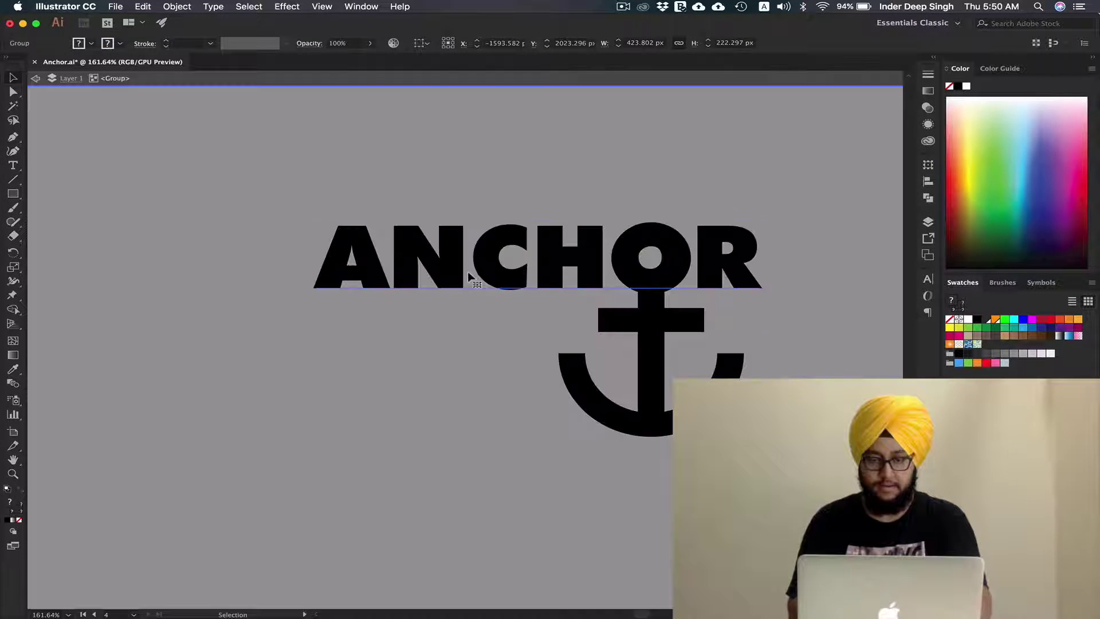
double_click(500, 182)
left_click_drag(539, 197, 520, 193)
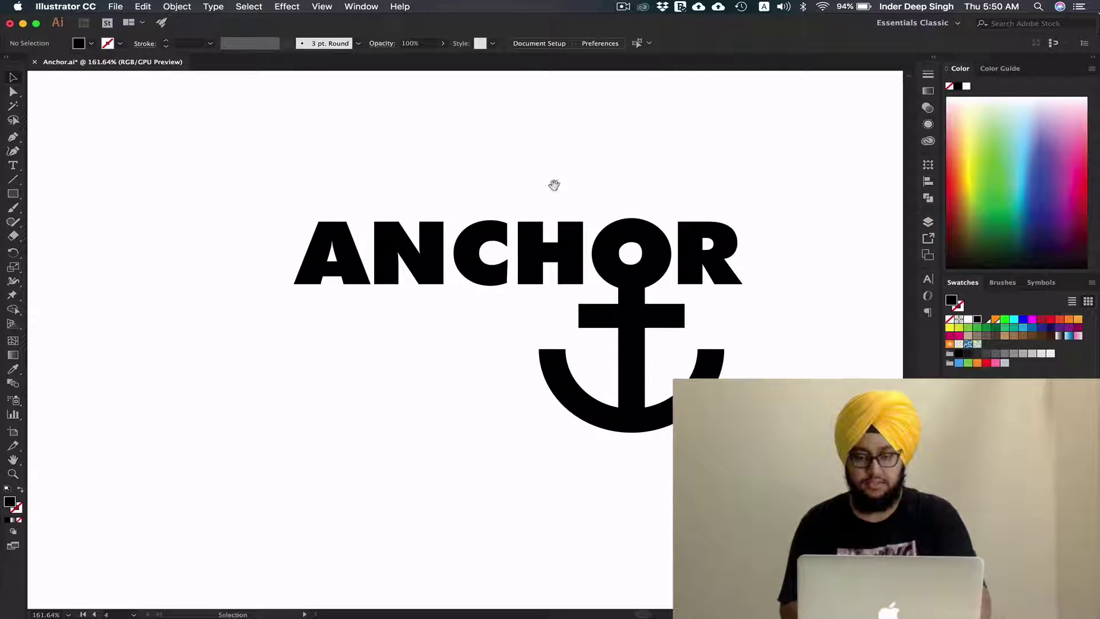
scroll(554, 184, "right", 2)
left_click_drag(342, 168, 792, 491)
left_click(792, 492)
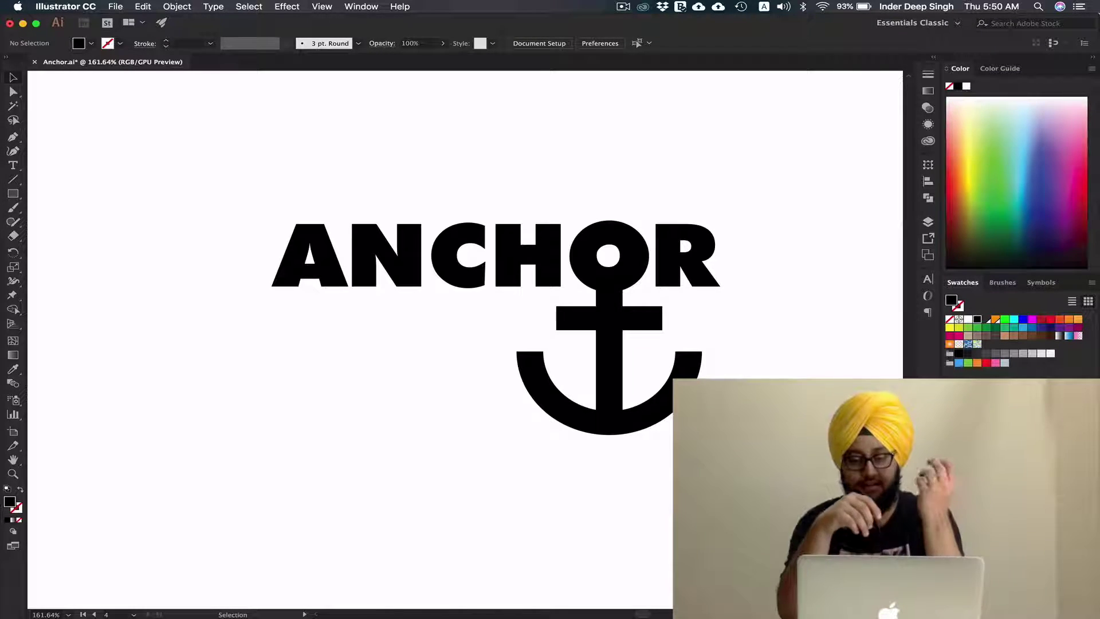
Compare the bold anchor with the thin tapered anchor beside it, in both outline view and preview.
scroll(680, 319, "down", 3)
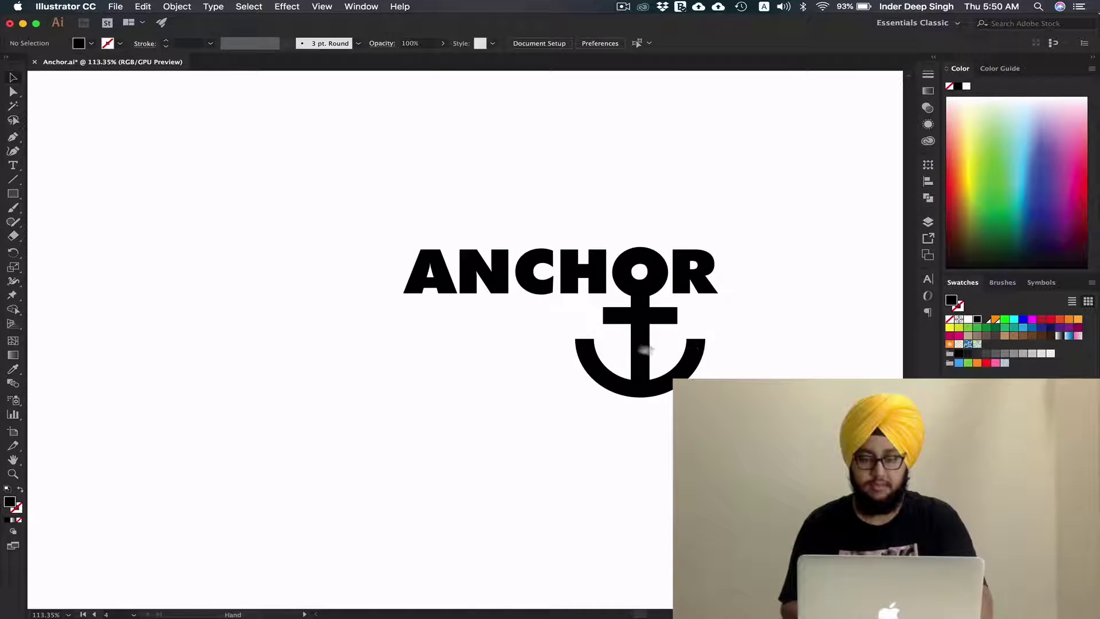
left_click_drag(558, 324, 580, 333)
scroll(580, 334, "up", 3)
scroll(491, 334, "left", 10)
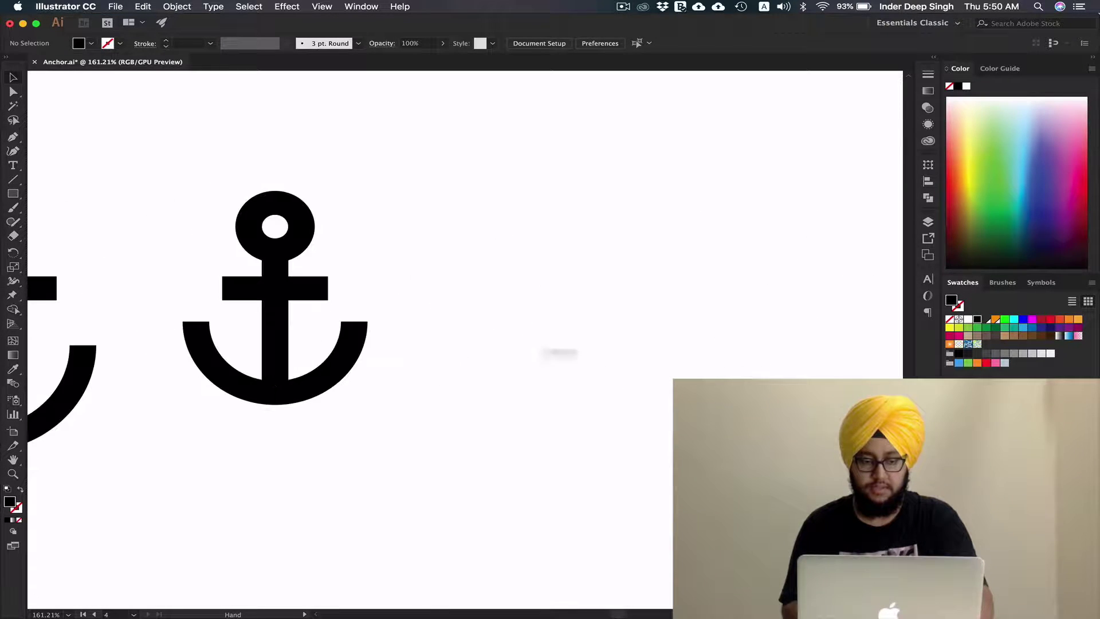
scroll(560, 472, "down", 15)
scroll(592, 393, "left", 3)
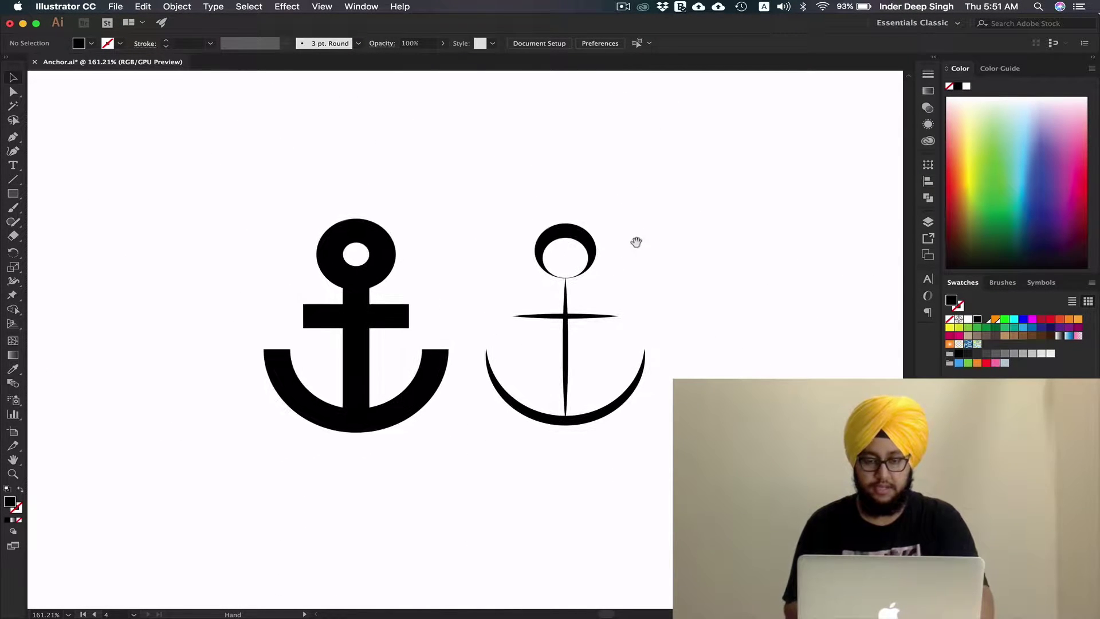
scroll(668, 245, "down", 2)
key("super+y")
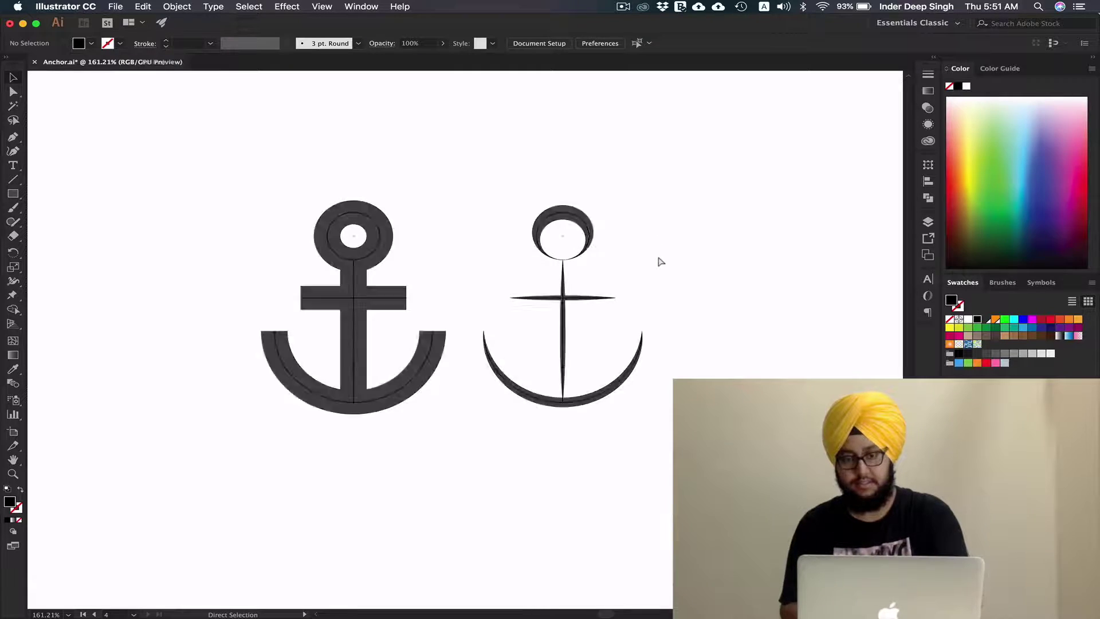
key("super+y")
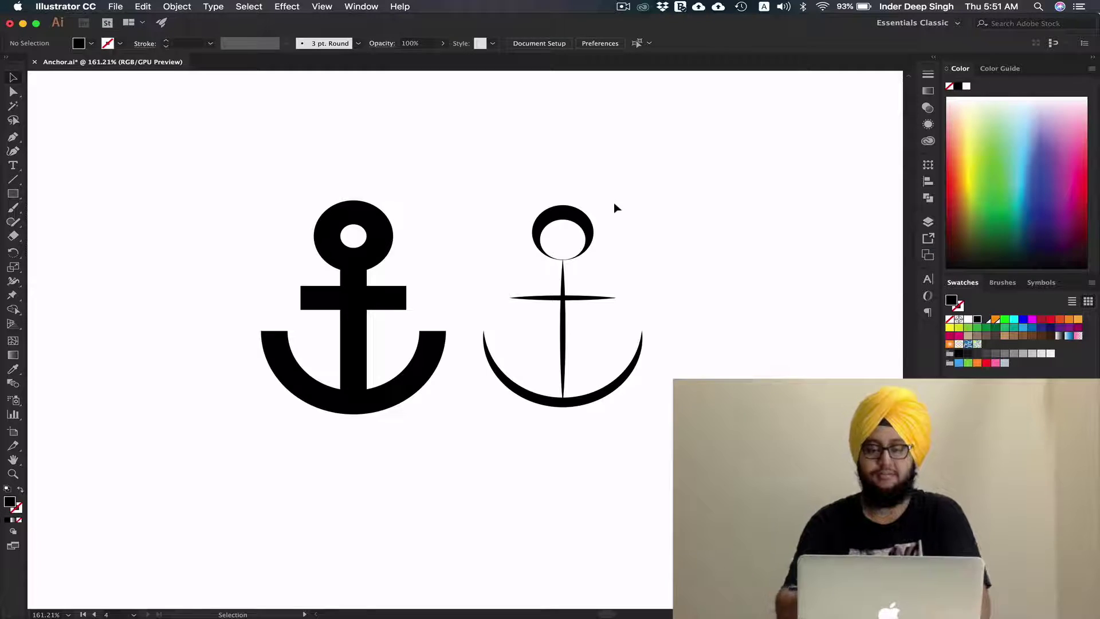
Examine the hand-drawn sketch that uses the word ANCHOR as the anchor's crossbar.
left_click_drag(738, 363, 708, 277)
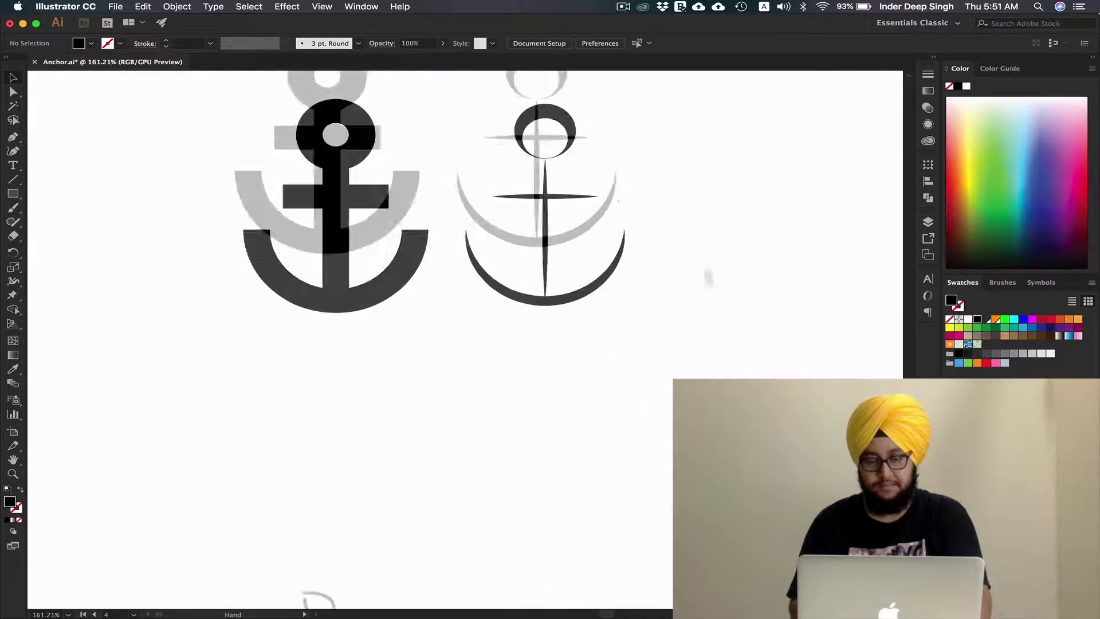
scroll(709, 277, "down", 10)
scroll(722, 368, "down", 5)
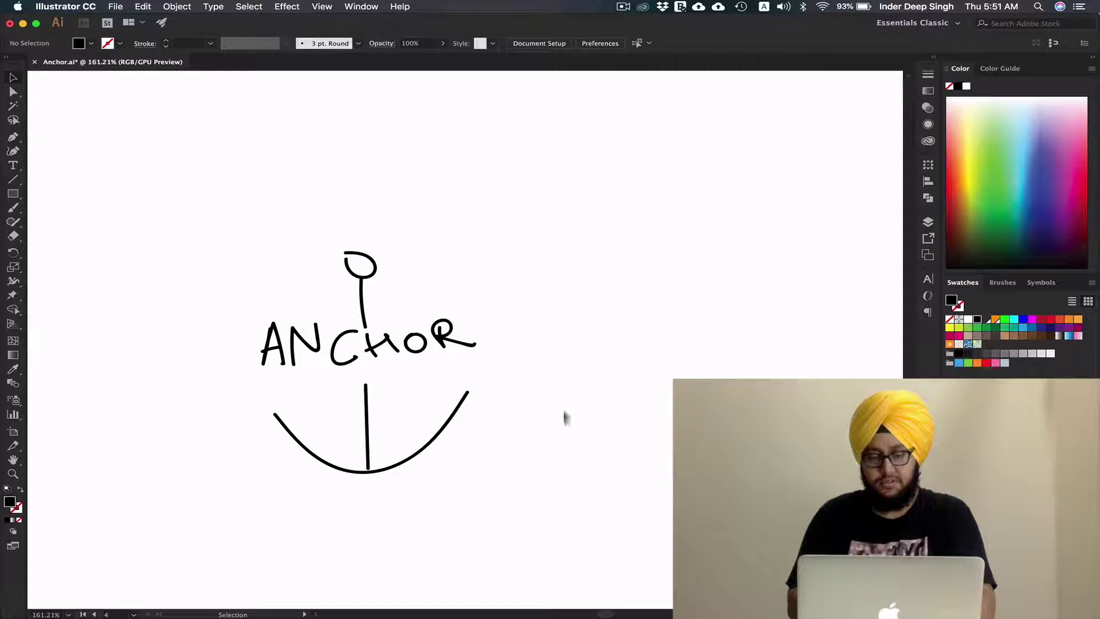
left_click_drag(573, 253, 252, 537)
left_click(561, 492)
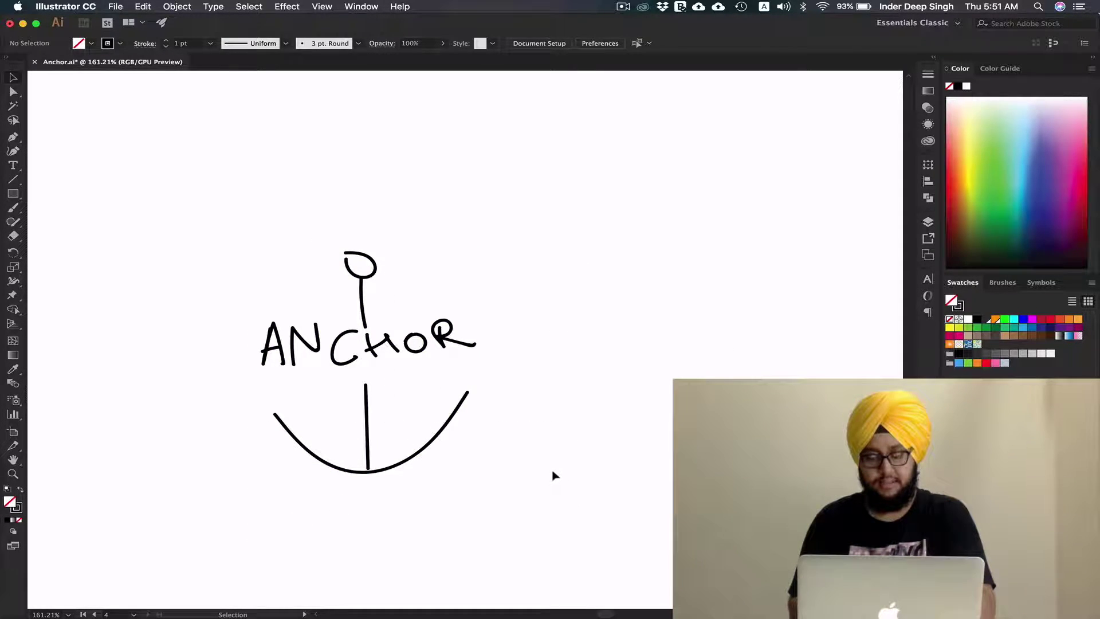
key("space")
mouse_move(555, 466)
left_mouse_down()
mouse_move(562, 458)
mouse_move(534, 439)
left_mouse_up()
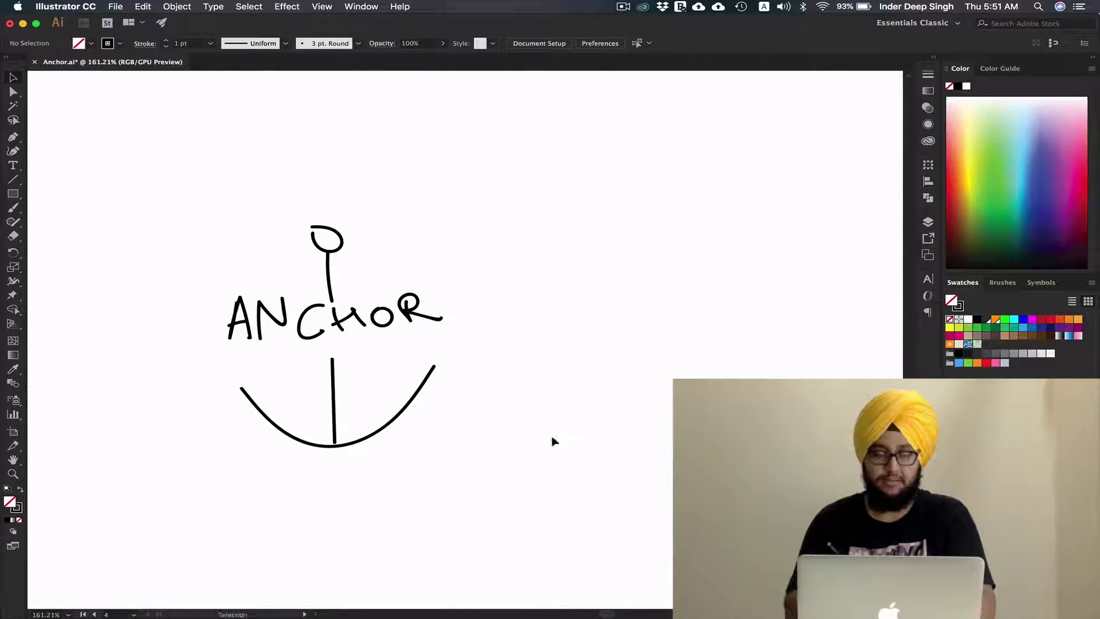
Compare the hand-drawn sketch of an anchor as a T-shirt neckline with its clean vector version.
key("space")
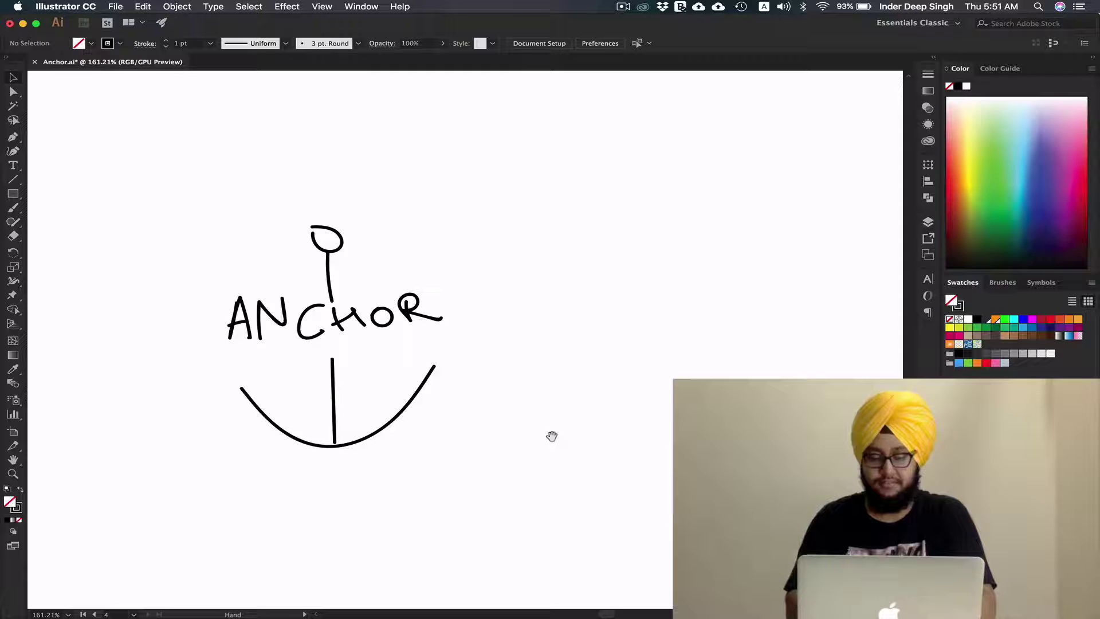
mouse_move(653, 437)
left_mouse_down()
mouse_move(393, 407)
mouse_move(435, 431)
mouse_move(390, 427)
left_mouse_up()
mouse_move(604, 422)
left_mouse_down()
mouse_move(555, 414)
mouse_move(568, 448)
left_mouse_up()
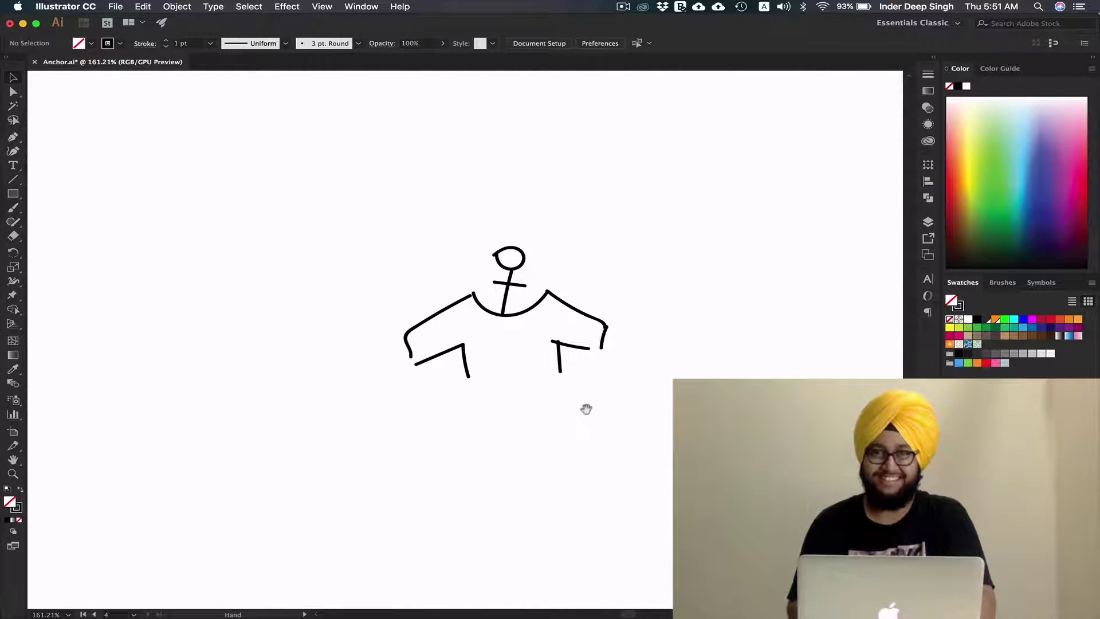
left_click_drag(553, 259, 528, 261)
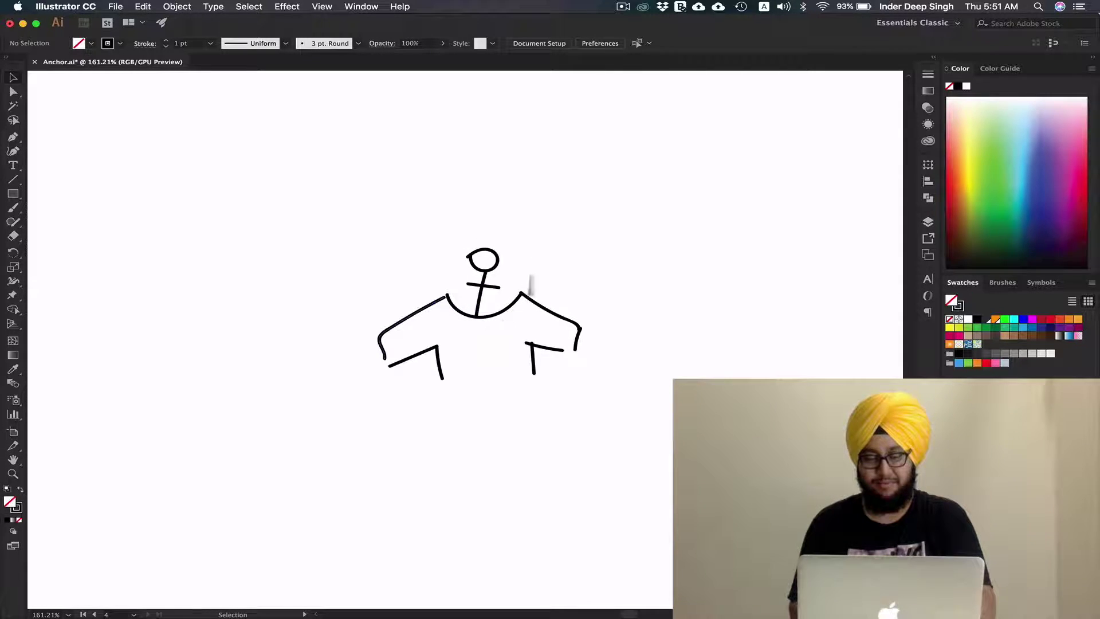
key("space")
left_click_drag(626, 378, 303, 362)
left_click_drag(454, 375, 254, 371)
left_click_drag(538, 383, 513, 422)
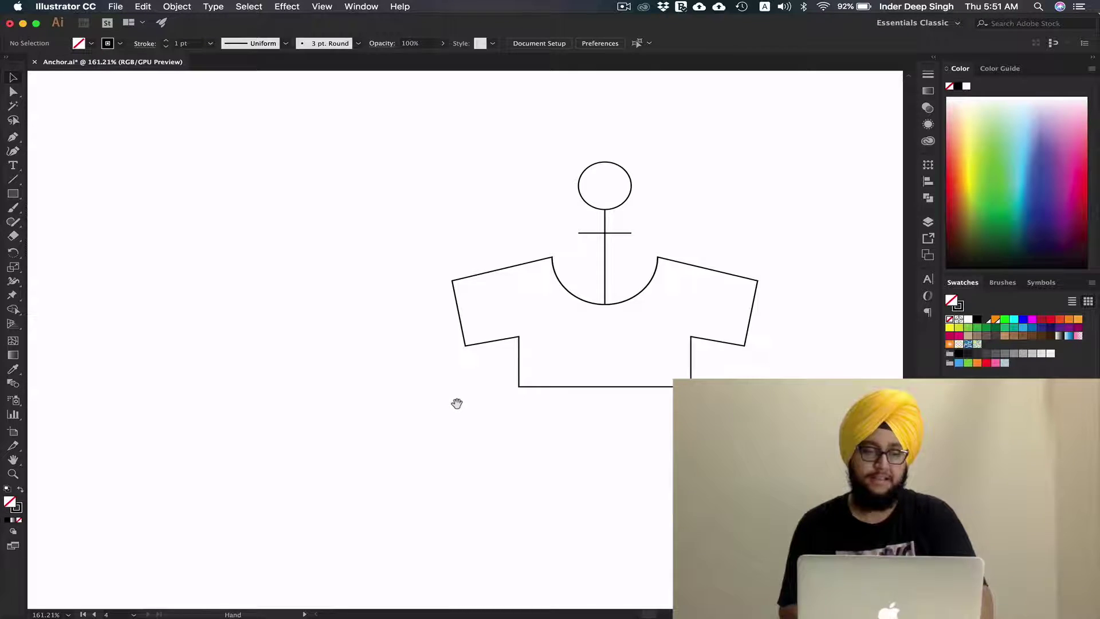
key("space")
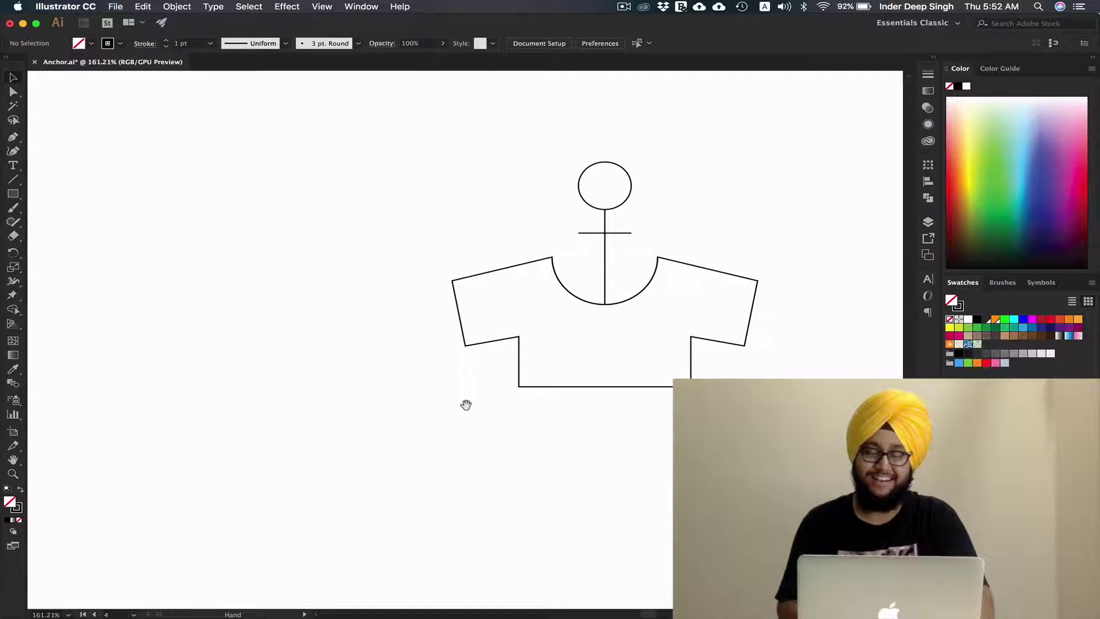
mouse_move(417, 417)
left_mouse_down()
mouse_move(535, 422)
mouse_move(576, 397)
left_mouse_up()
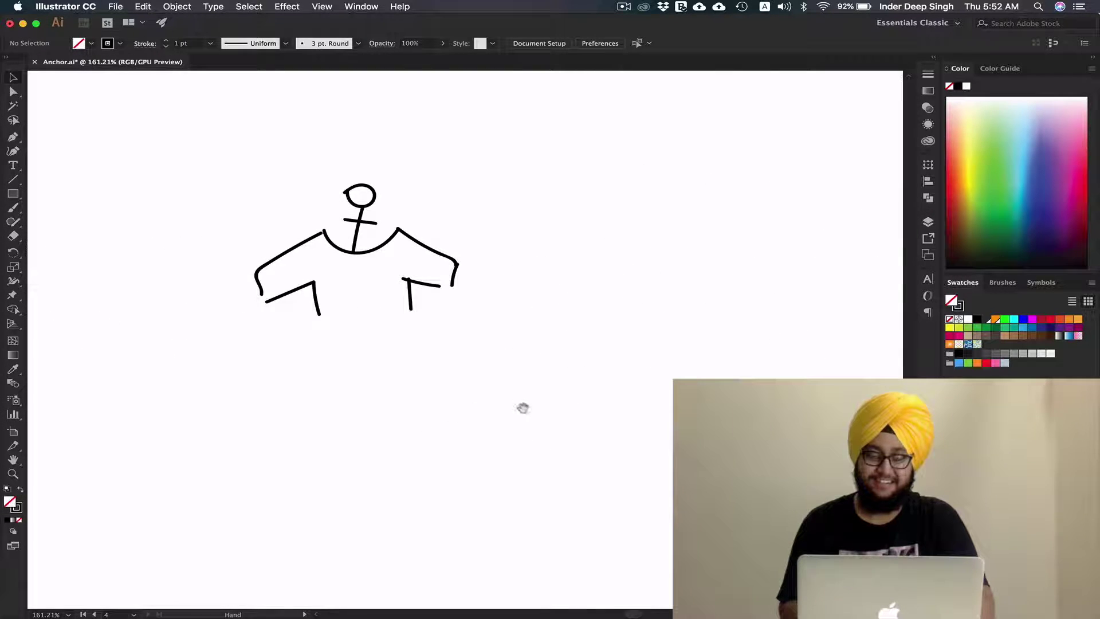
scroll(520, 407, "right", 10)
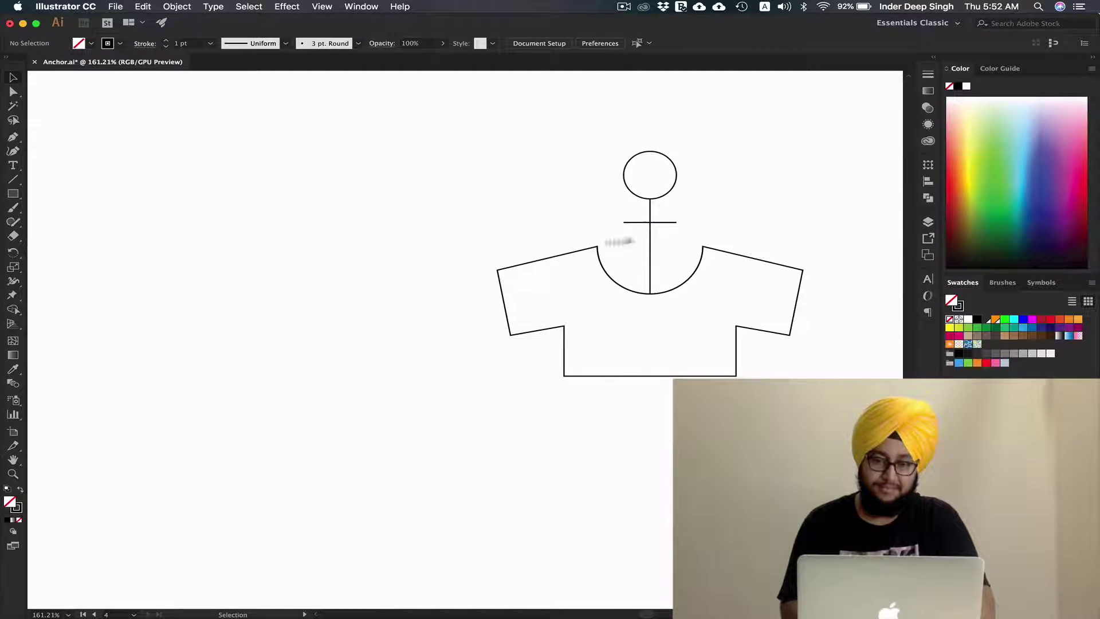
Study the hand-drawn ANCHOR wordmark sketch in which a small anchor hangs from the letter O.
key("a")
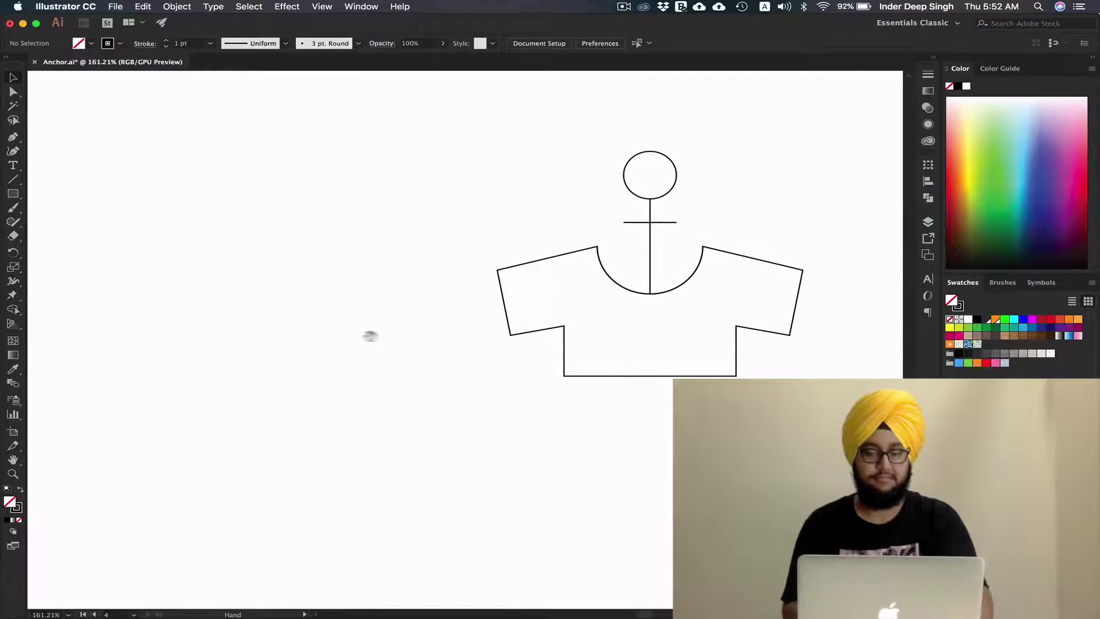
left_click_drag(216, 351, 559, 277)
left_click_drag(351, 388, 670, 319)
left_click_drag(230, 302, 568, 337)
left_click_drag(264, 355, 496, 373)
left_click_drag(582, 400, 630, 400)
left_click_drag(491, 458, 662, 378)
left_click_drag(592, 437, 649, 424)
left_click_drag(493, 363, 430, 306)
mouse_move(538, 371)
left_mouse_down()
mouse_move(494, 285)
mouse_move(492, 227)
mouse_move(555, 307)
mouse_move(558, 296)
left_mouse_up()
left_click_drag(623, 254, 262, 483)
left_click(376, 477)
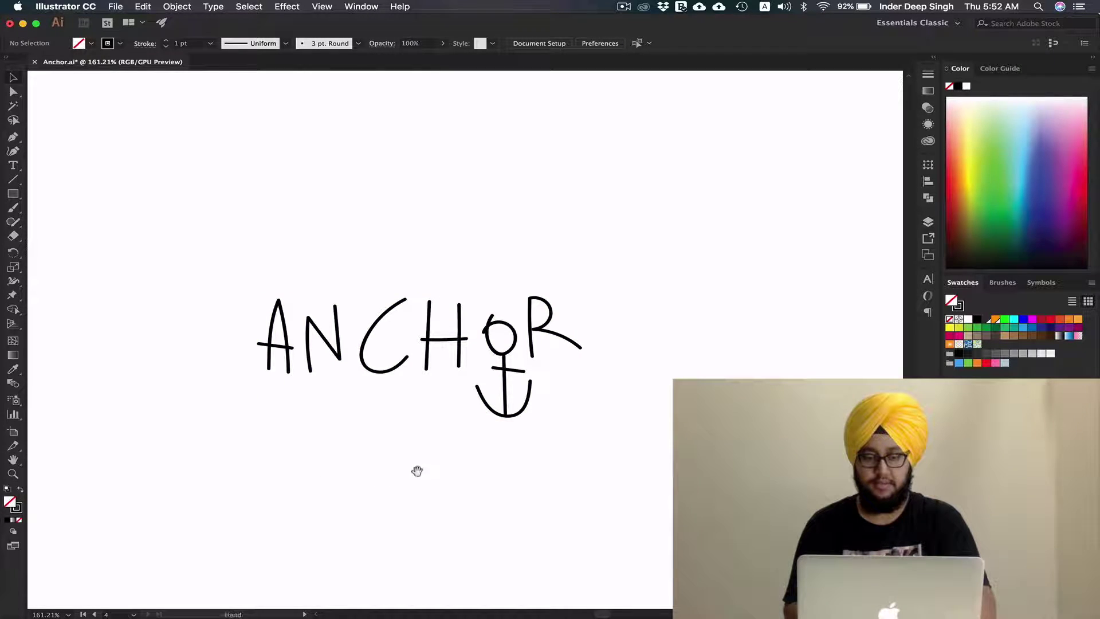
left_click_drag(418, 469, 416, 459)
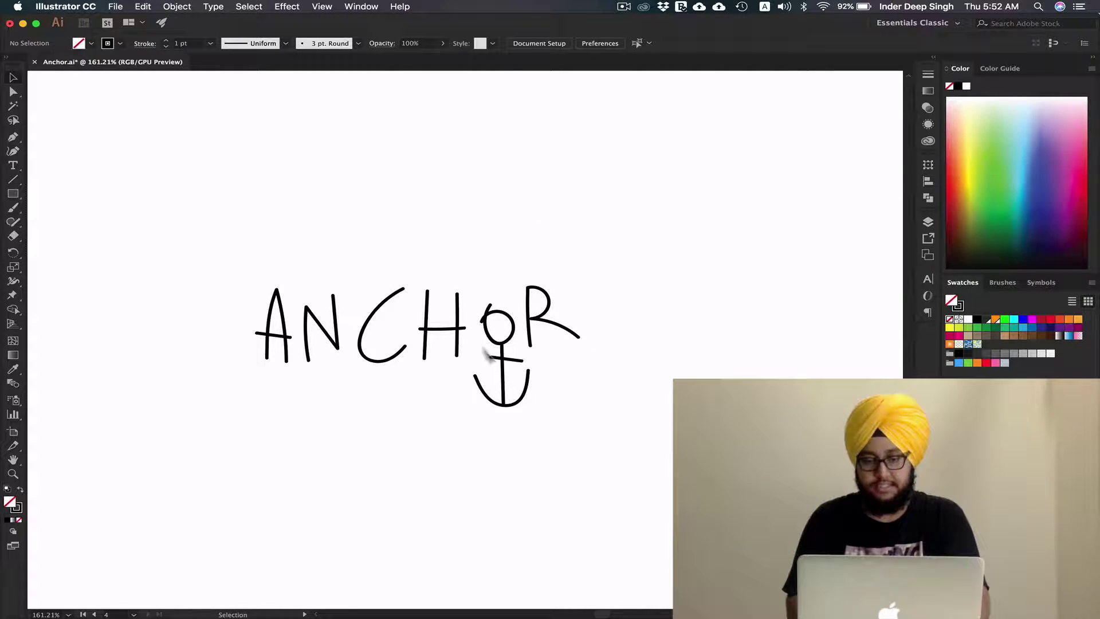
left_click_drag(588, 401, 564, 387)
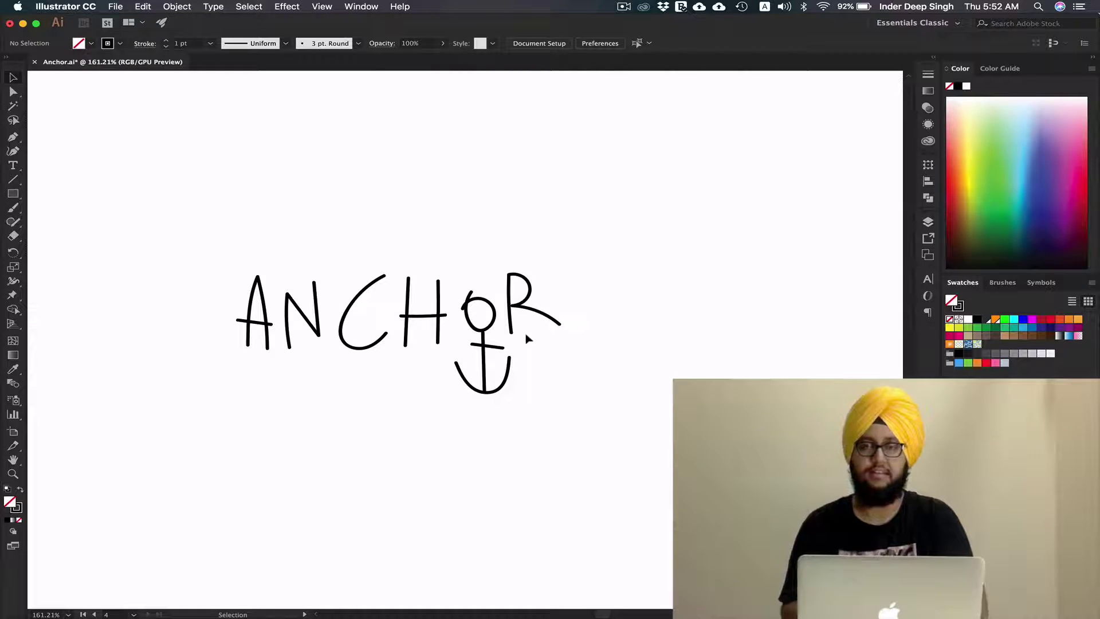
key("space")
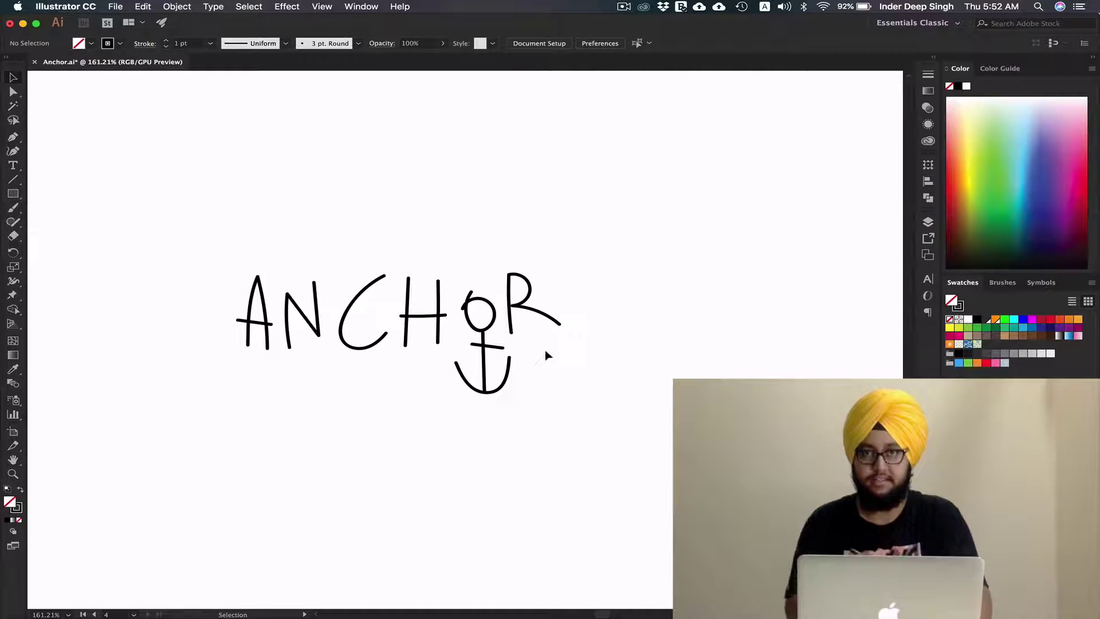
Duplicate the bold ANCHoR text object straight above the original.
key("space")
mouse_move(668, 432)
left_mouse_down()
mouse_move(638, 447)
mouse_move(338, 442)
left_mouse_up()
left_click_drag(594, 427, 317, 435)
left_click_drag(584, 390, 527, 393)
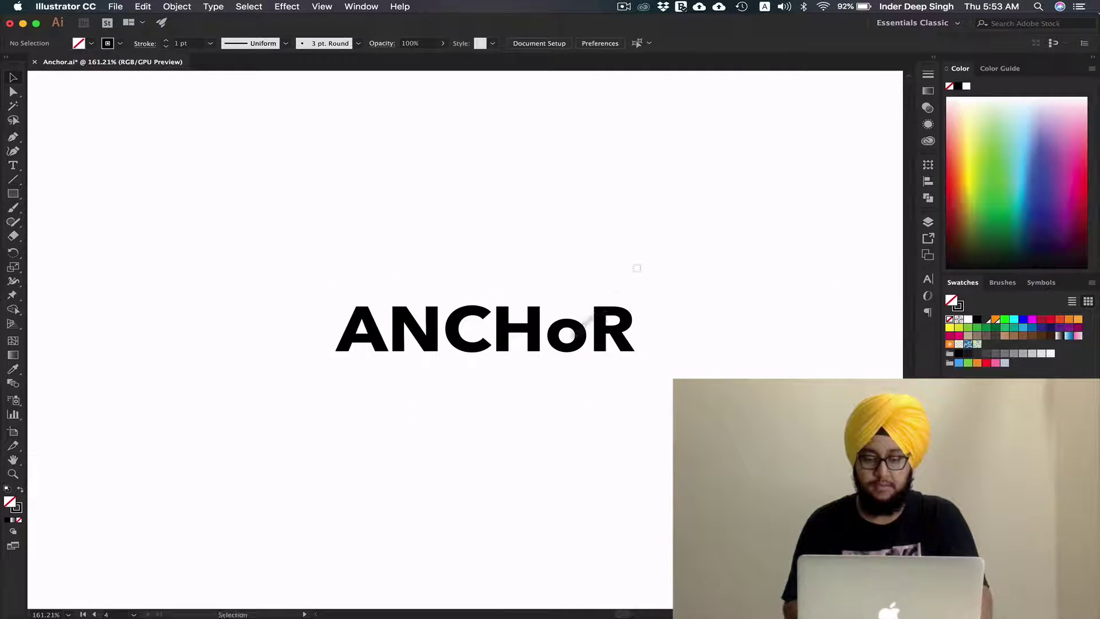
left_click(603, 329)
left_click(547, 424)
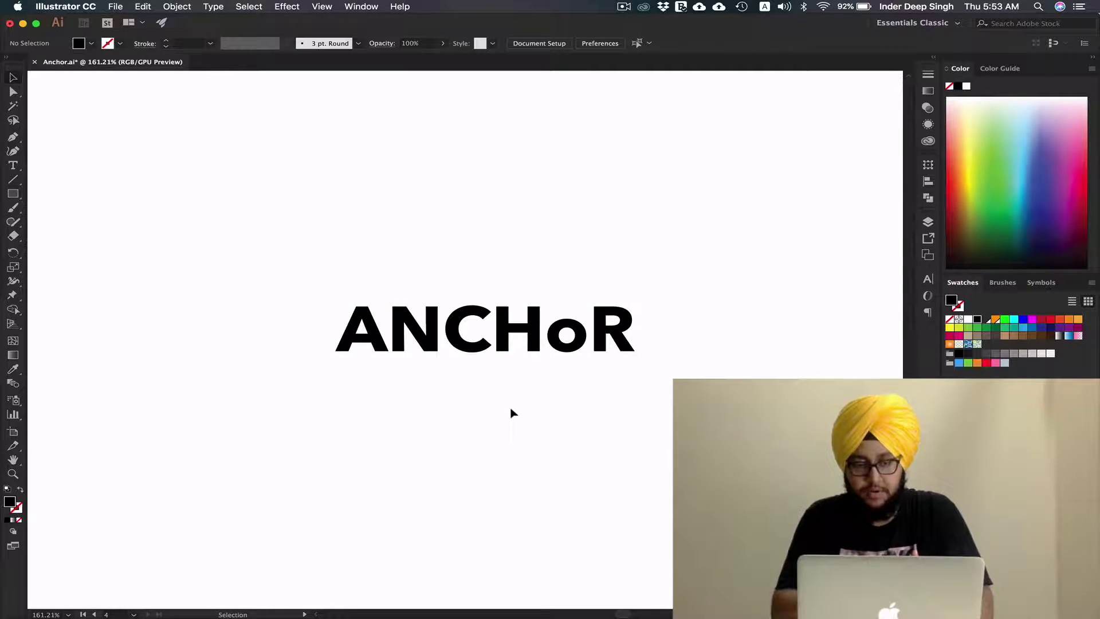
left_click_drag(616, 338, 545, 201)
Replace the lowercase o with a capital O in the upper copy and move that copy below the original text.
key("t")
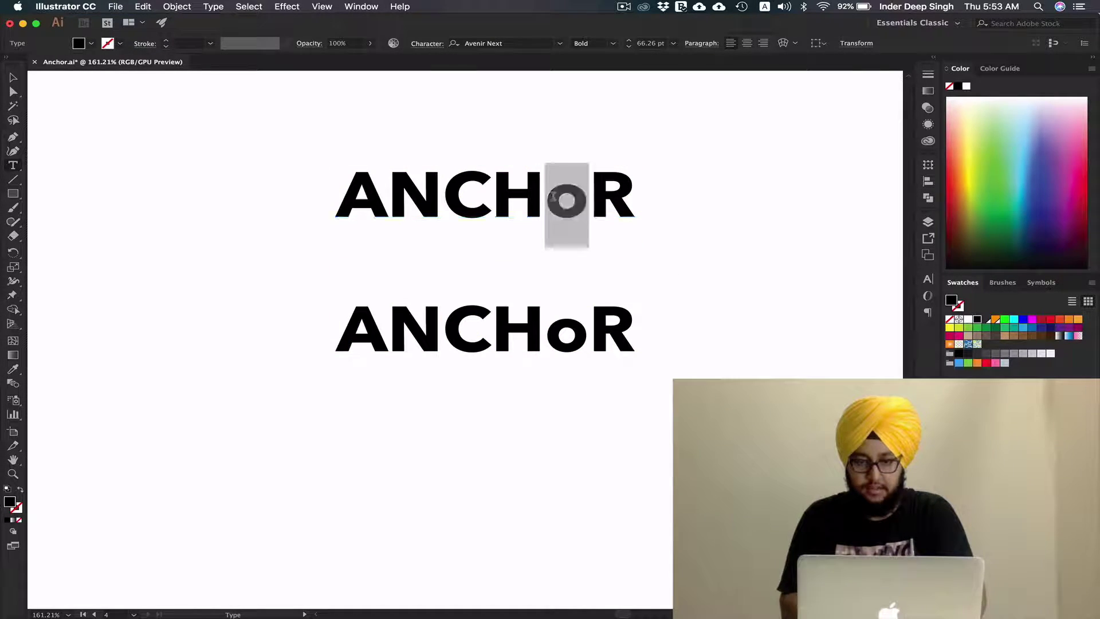
type("O")
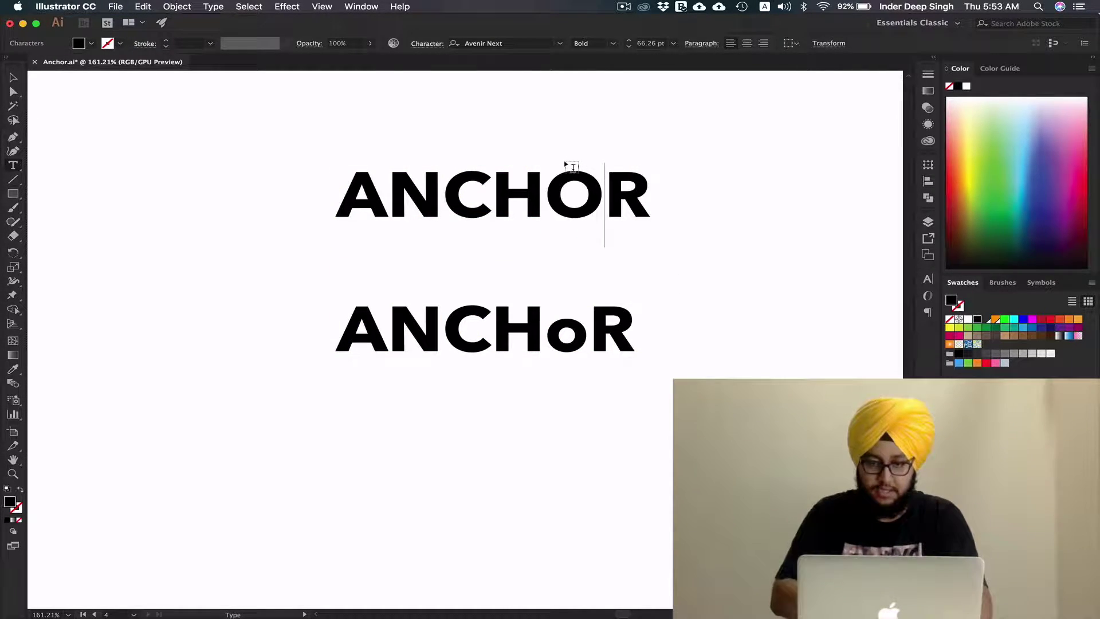
key("Escape")
left_click(636, 260)
scroll(636, 260, "down", 1)
left_click_drag(590, 170, 592, 418)
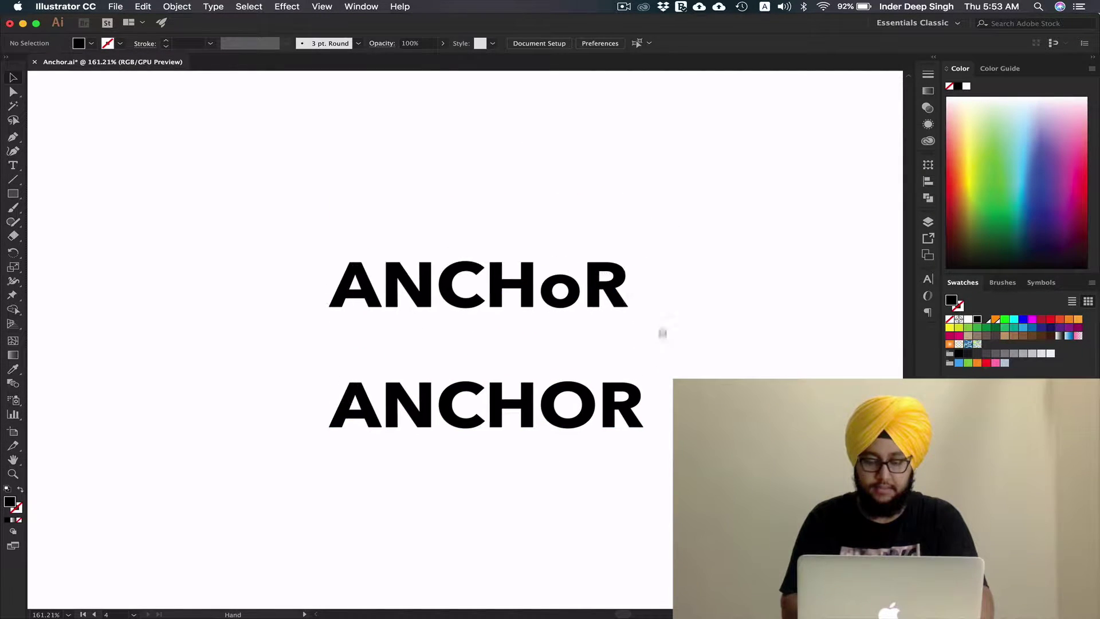
Convert the lower ANCHOR text to outlines and ungroup its letters.
scroll(658, 304, "down", 3)
left_click(611, 355)
key("super+shift+o")
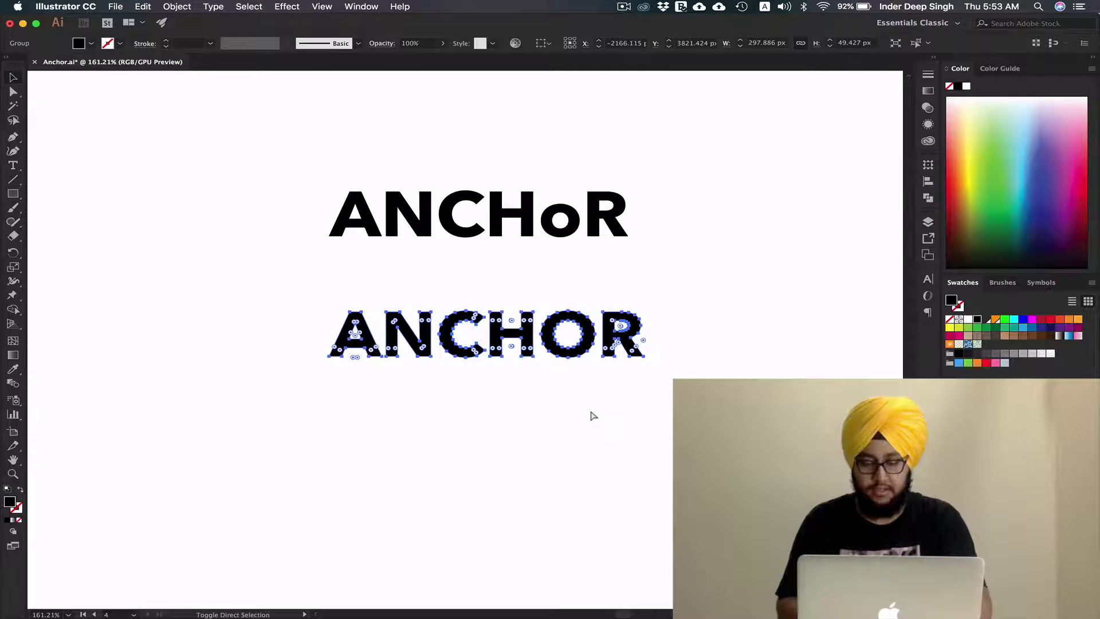
Scale the outlined letter O down proportionally around its center, to roughly the height of a lowercase o.
left_click(589, 435)
left_click(571, 346)
left_click_drag(592, 313, 582, 371)
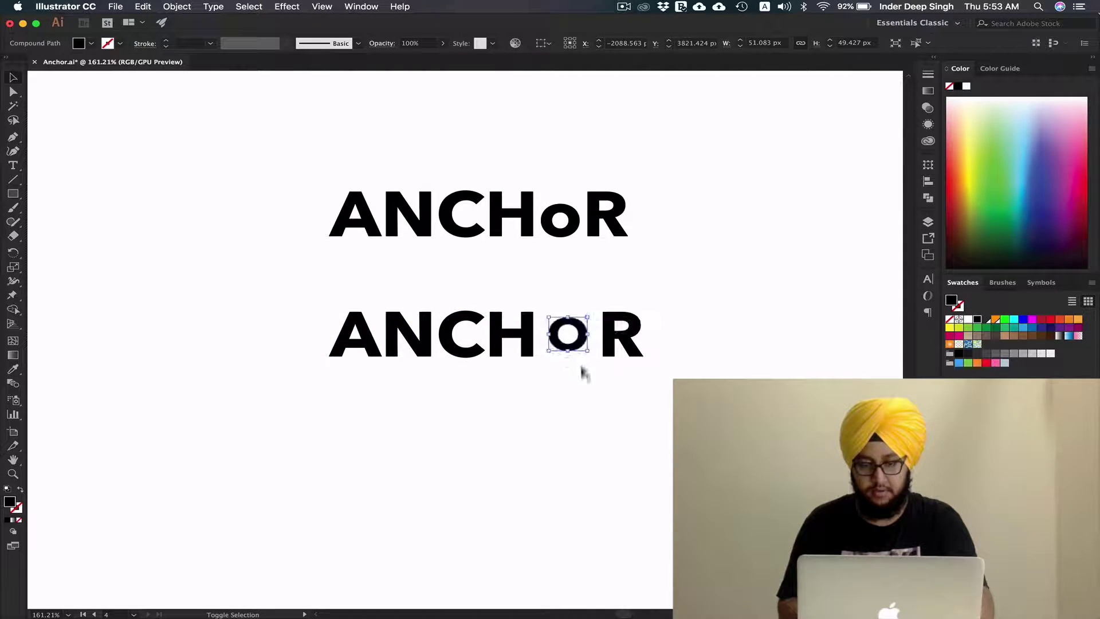
left_click(595, 412)
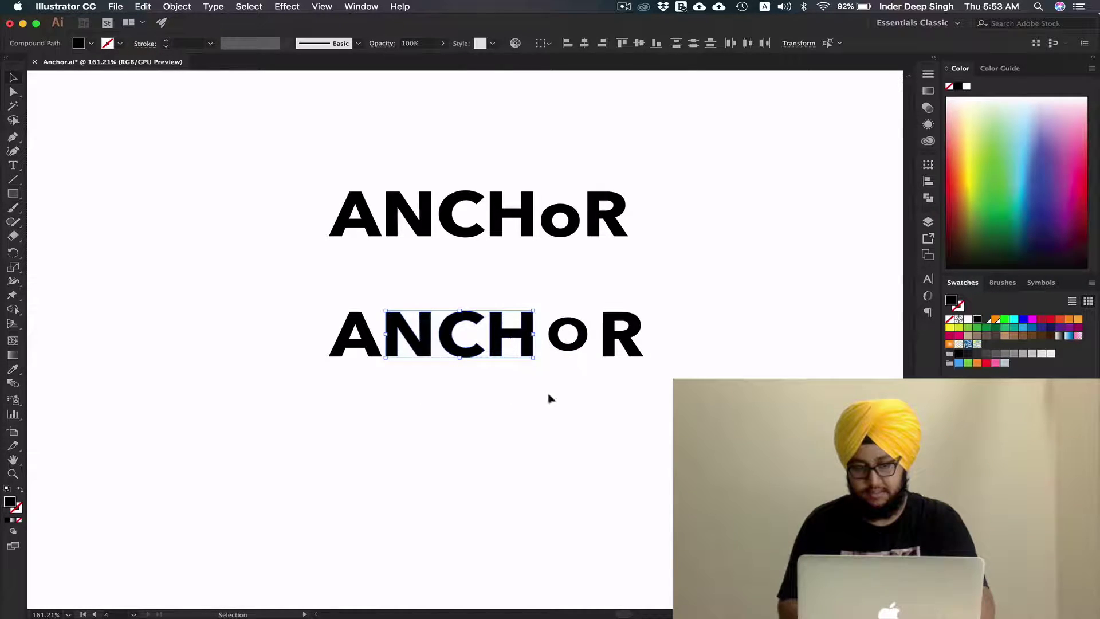
left_click_drag(329, 400, 664, 303)
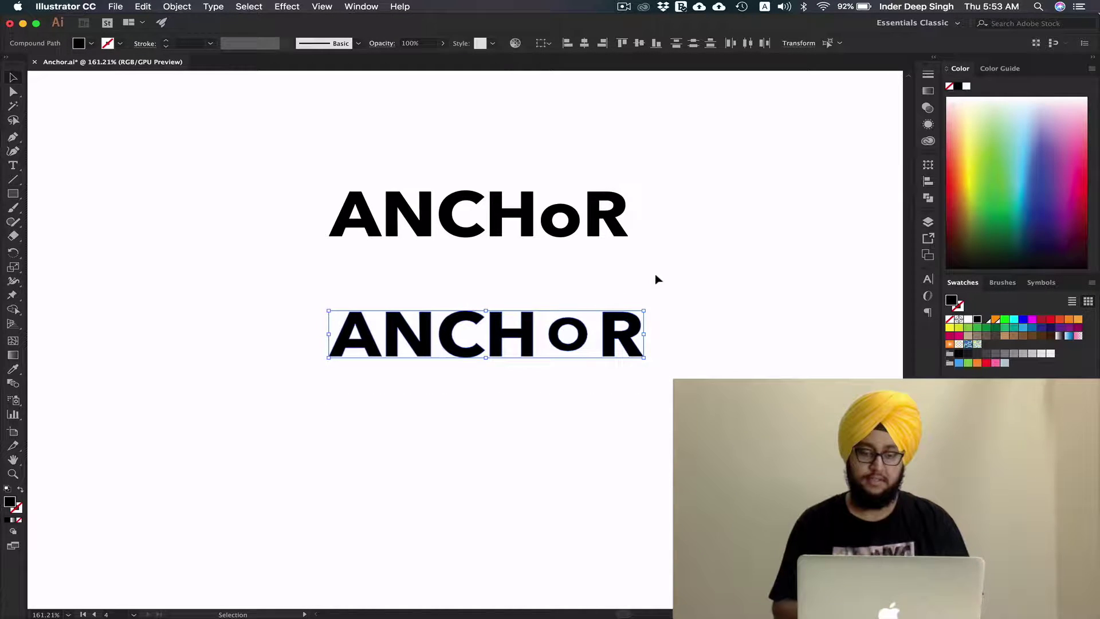
left_click(619, 418)
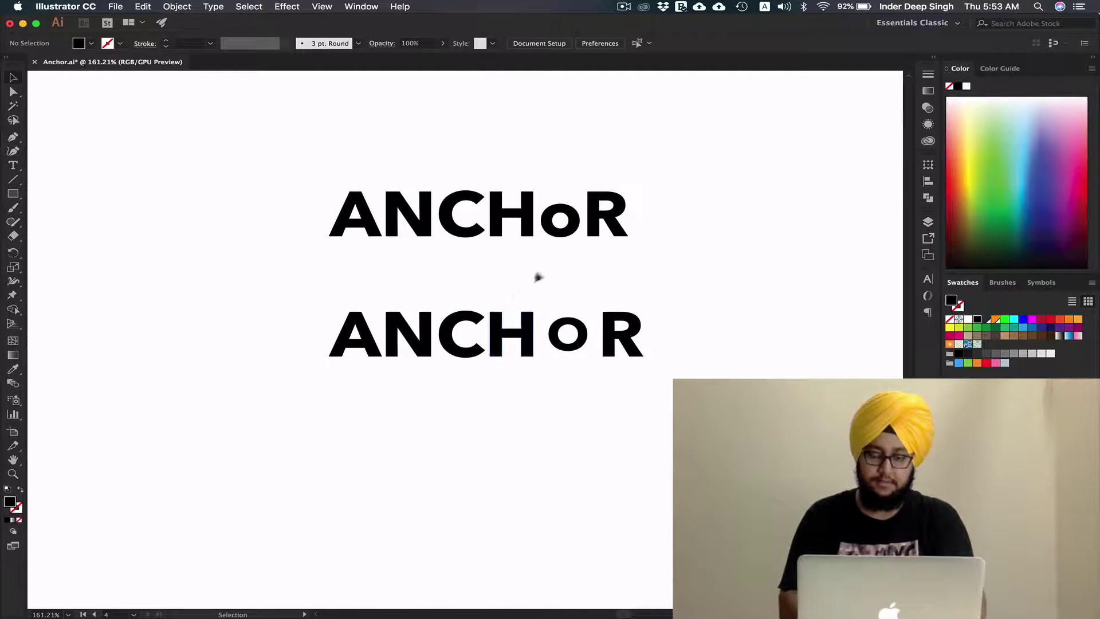
scroll(578, 248, "left", 2)
left_click_drag(285, 177, 679, 277)
left_click(687, 308)
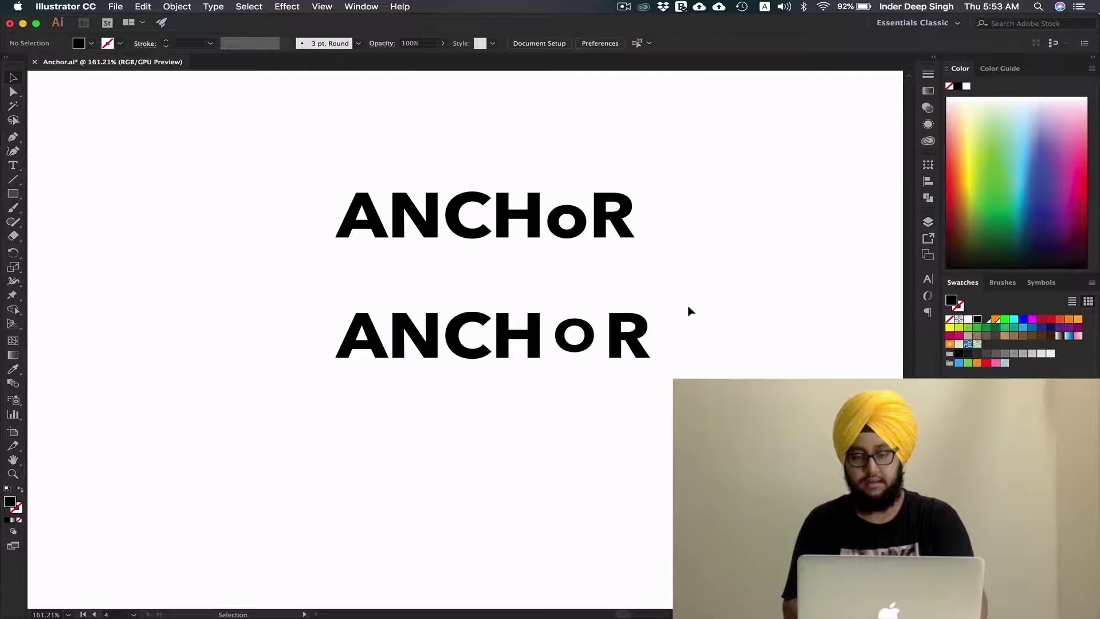
Delete the outlined ANCHOR letters with the reduced O below the ANCHoR text.
key("space")
scroll(687, 307, "up", 2)
scroll(686, 307, "right", 2)
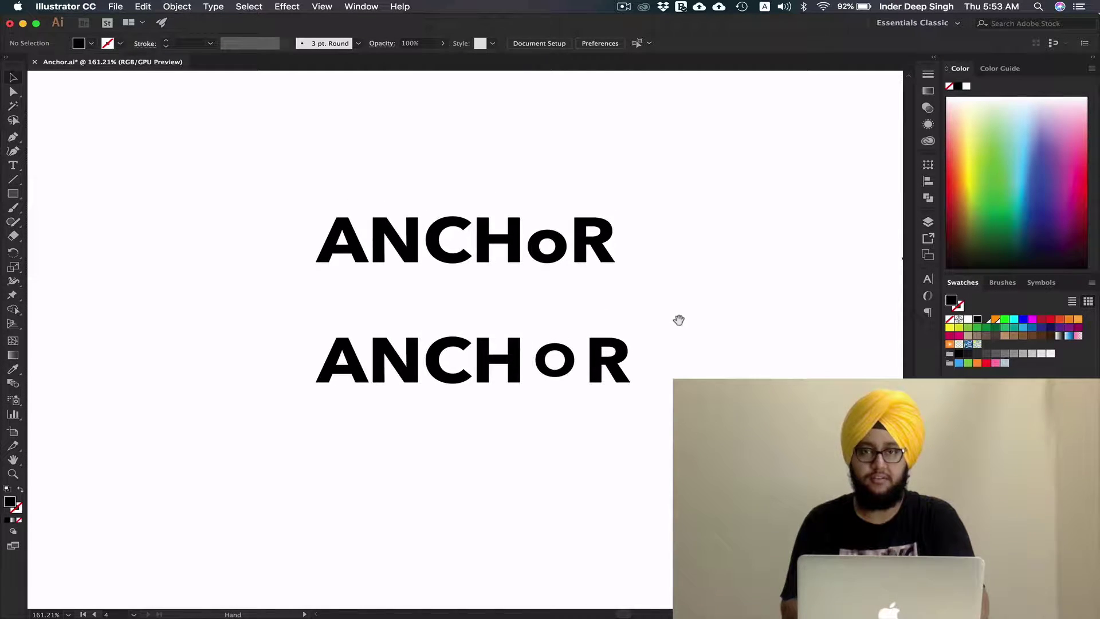
left_click_drag(687, 314, 235, 385)
key("Delete")
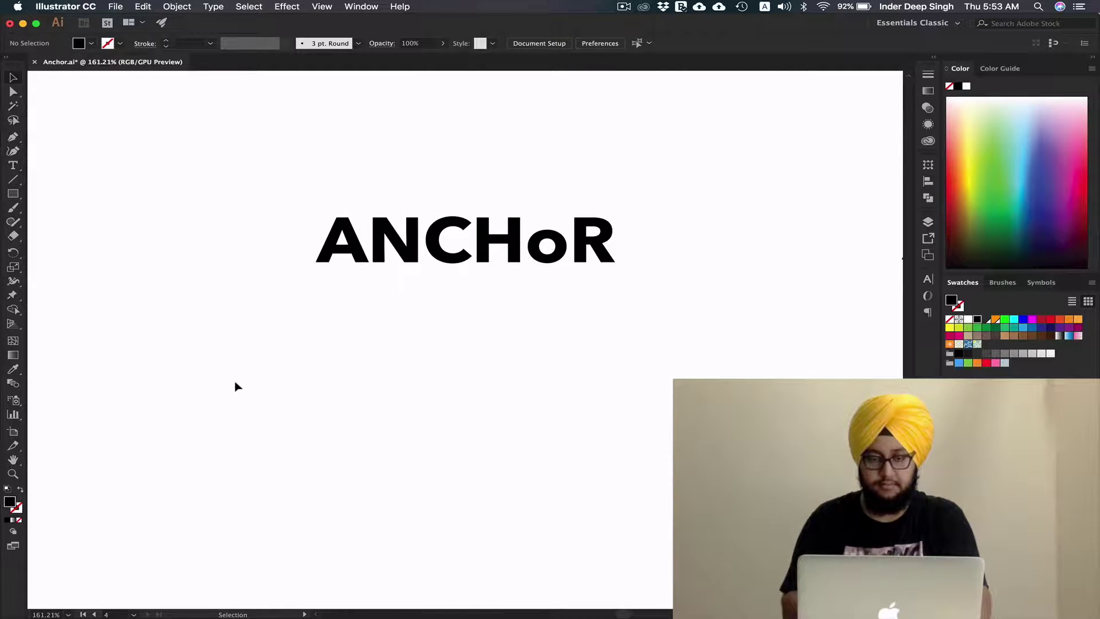
Examine the first ANCHOR wordmark with an anchor hanging from its O, in both outline and preview views.
scroll(672, 351, "up", 1)
scroll(672, 351, "right", 1)
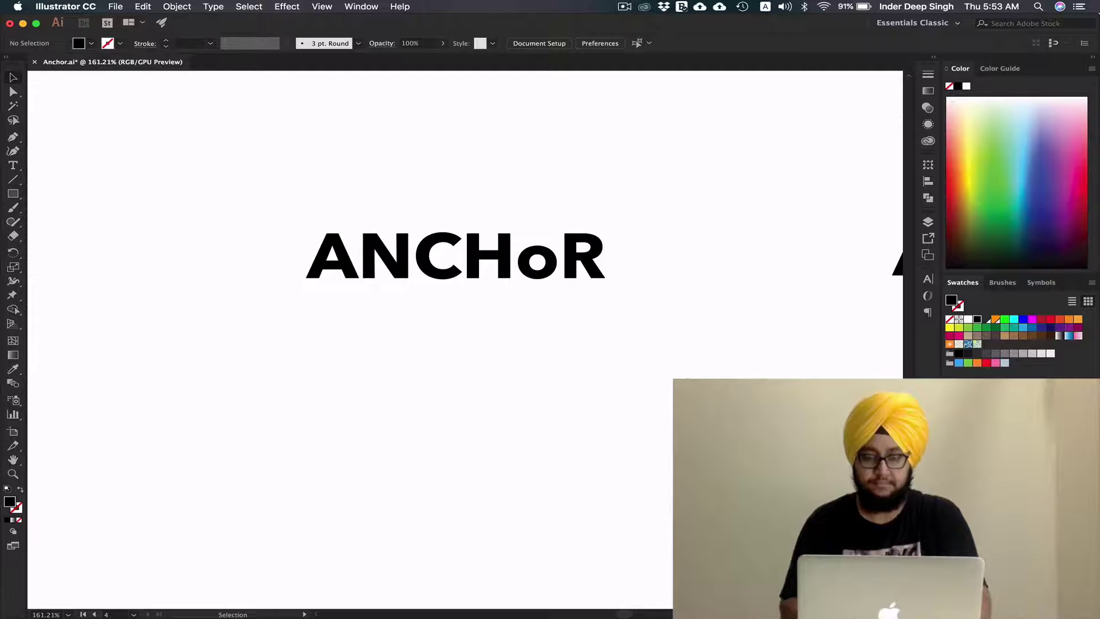
scroll(724, 366, "right", 10)
scroll(724, 366, "up", 3)
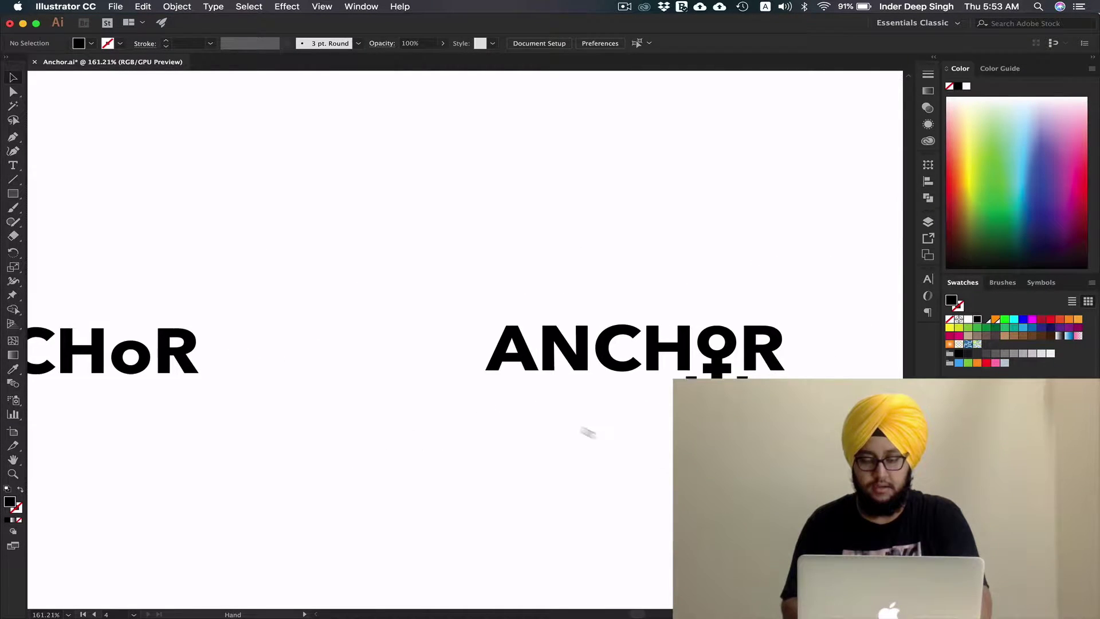
scroll(577, 395, "up", 3)
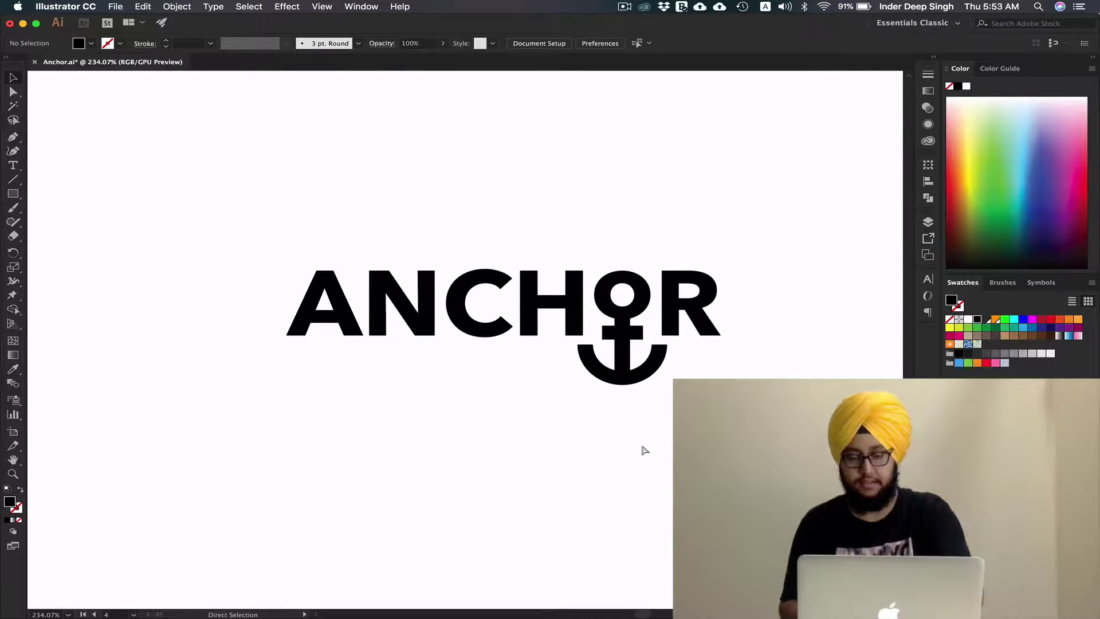
key("super+y")
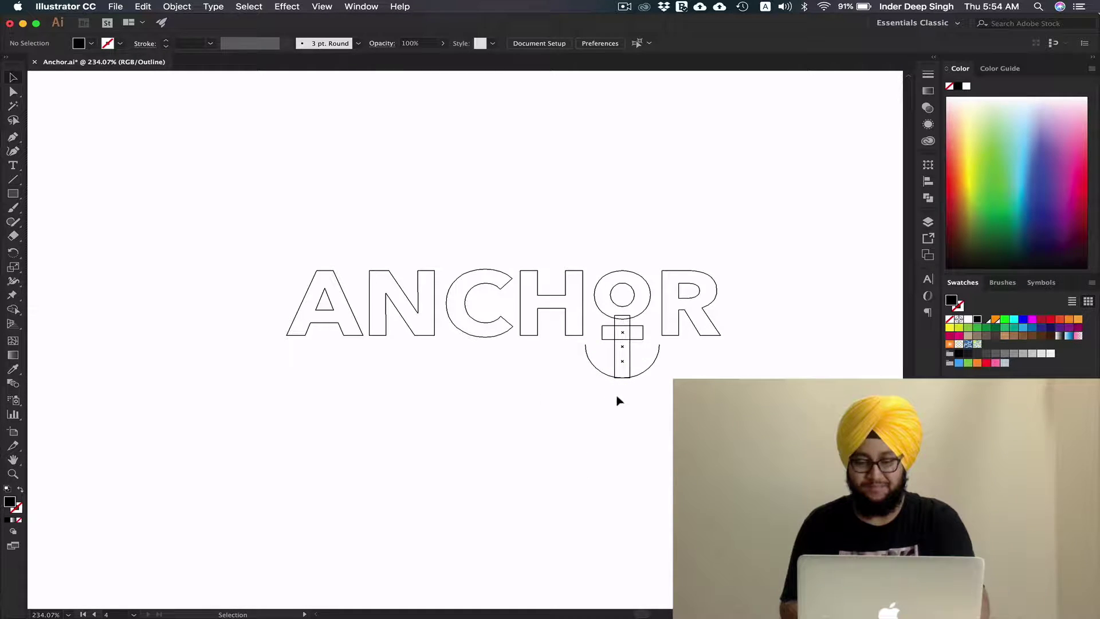
key("super+y")
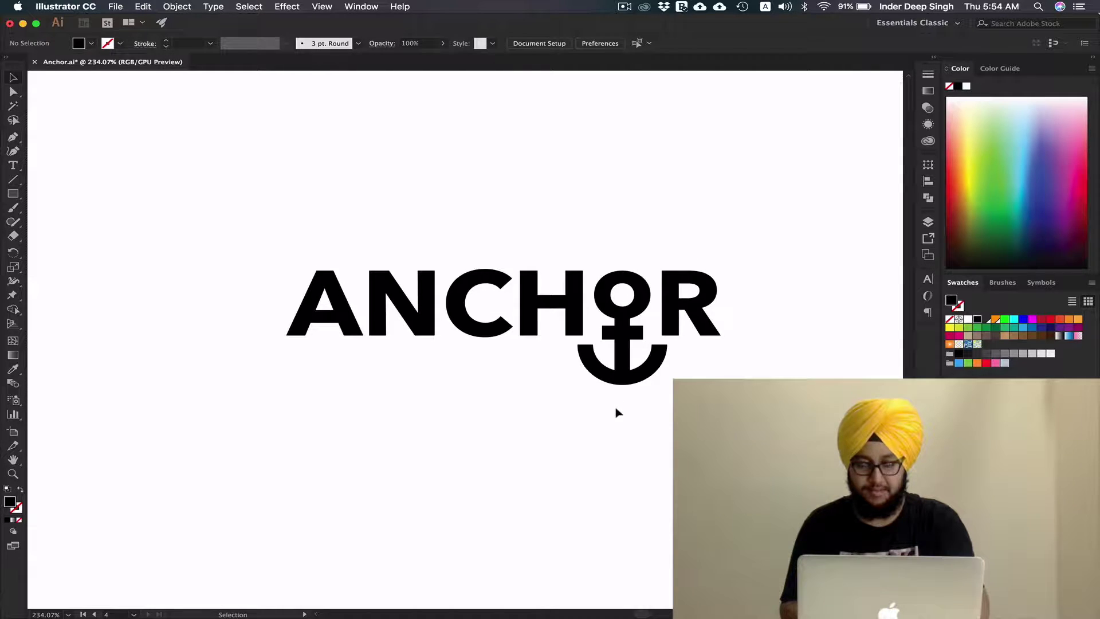
scroll(630, 409, "up", 4)
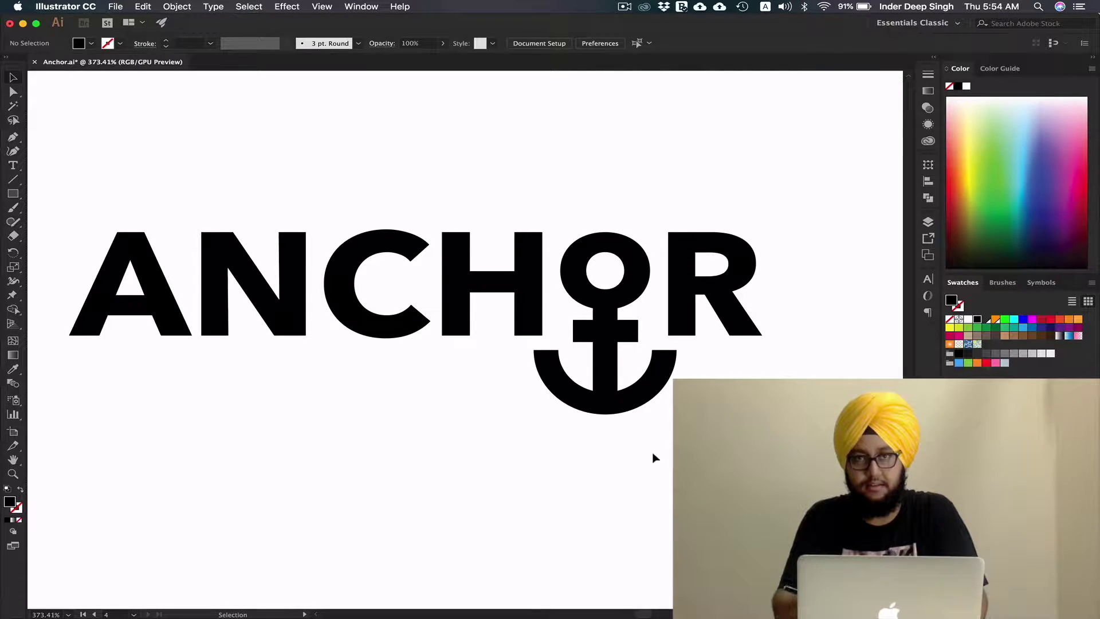
scroll(634, 412, "down", 5)
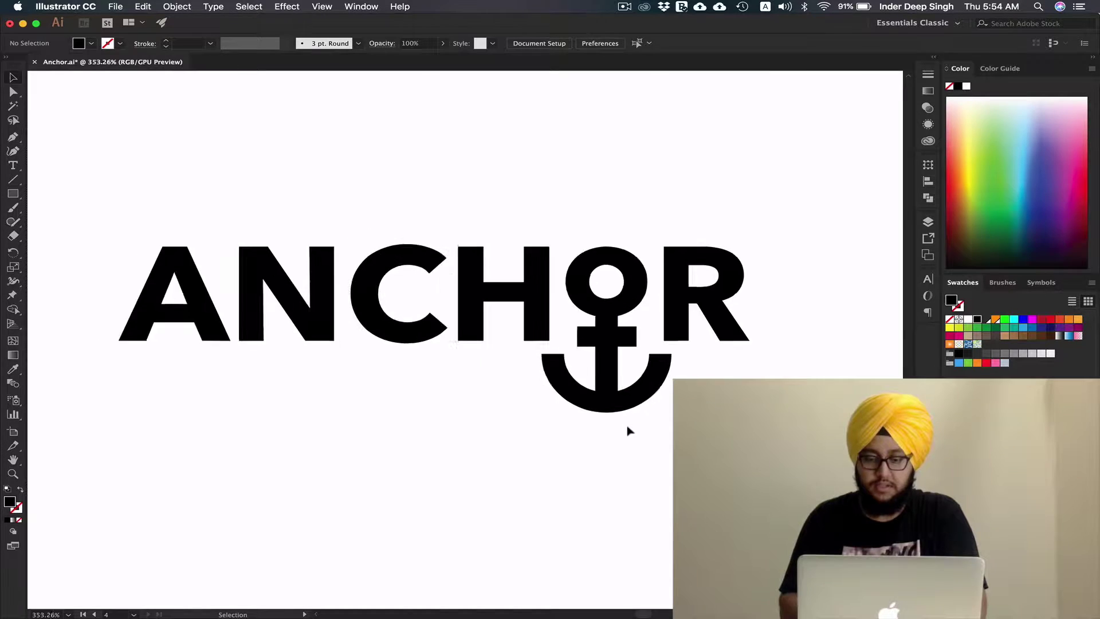
left_click_drag(643, 472, 653, 459)
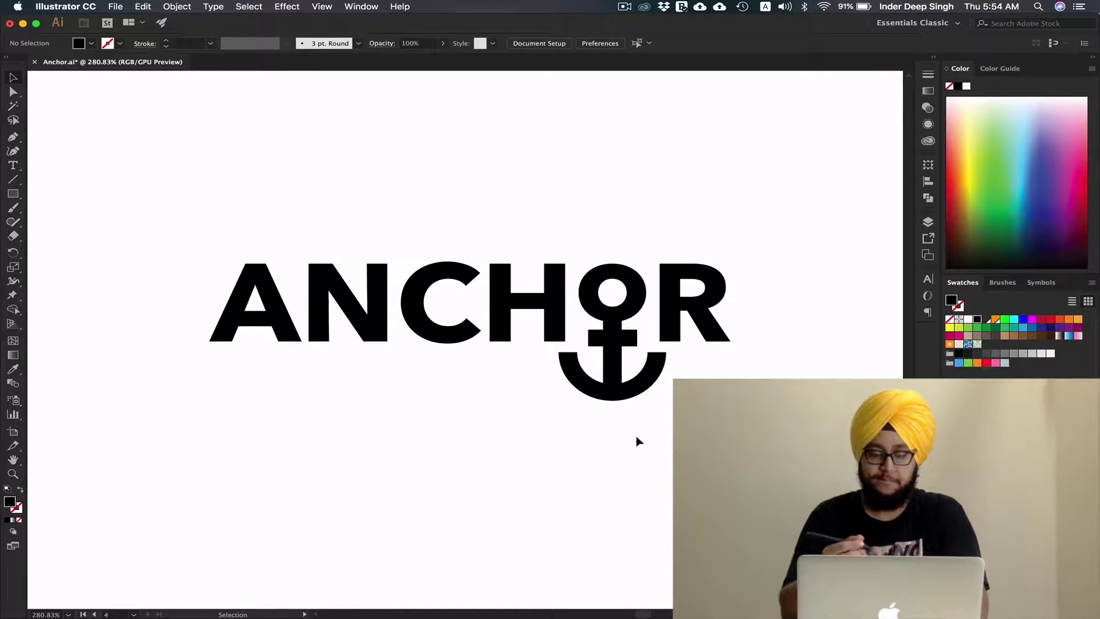
left_click_drag(658, 466, 713, 297)
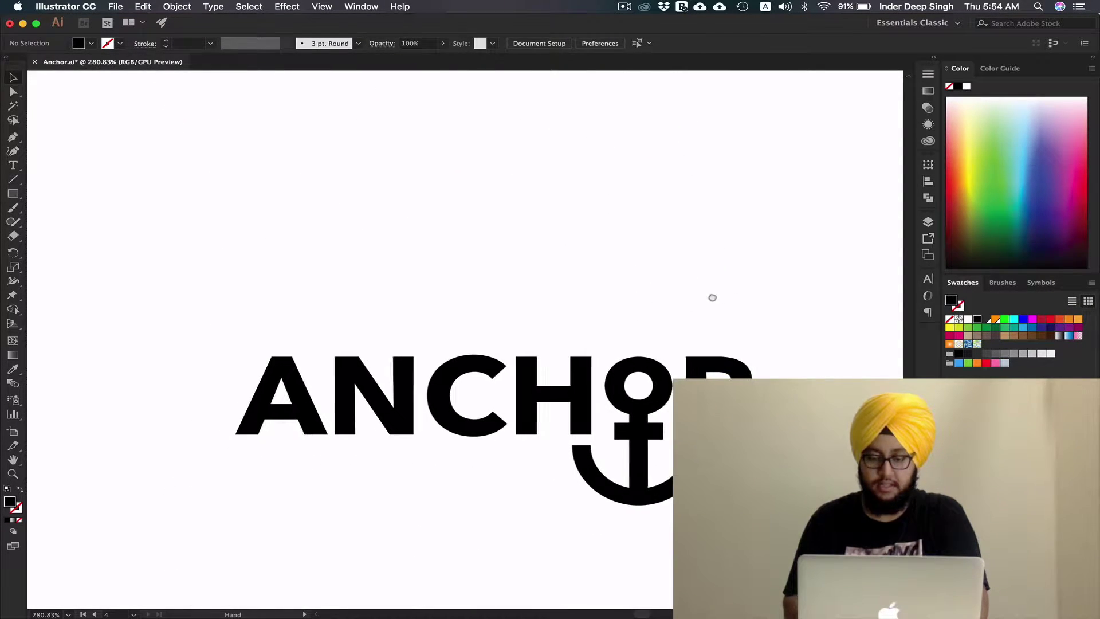
scroll(689, 520, "up", 2)
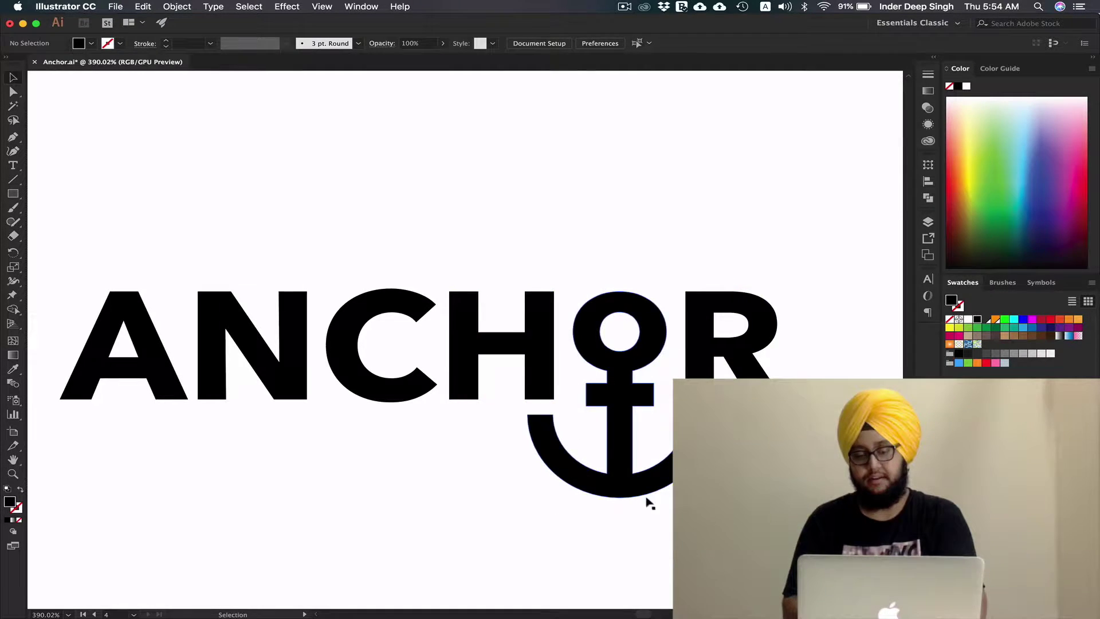
scroll(649, 503, "down", 2)
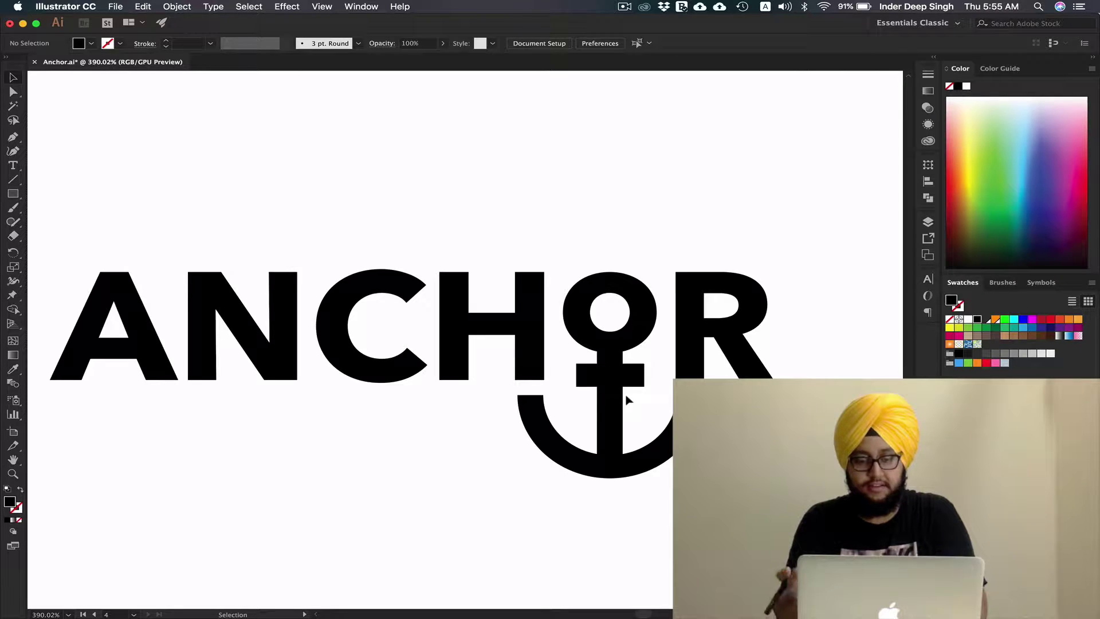
scroll(468, 462, "left", 15)
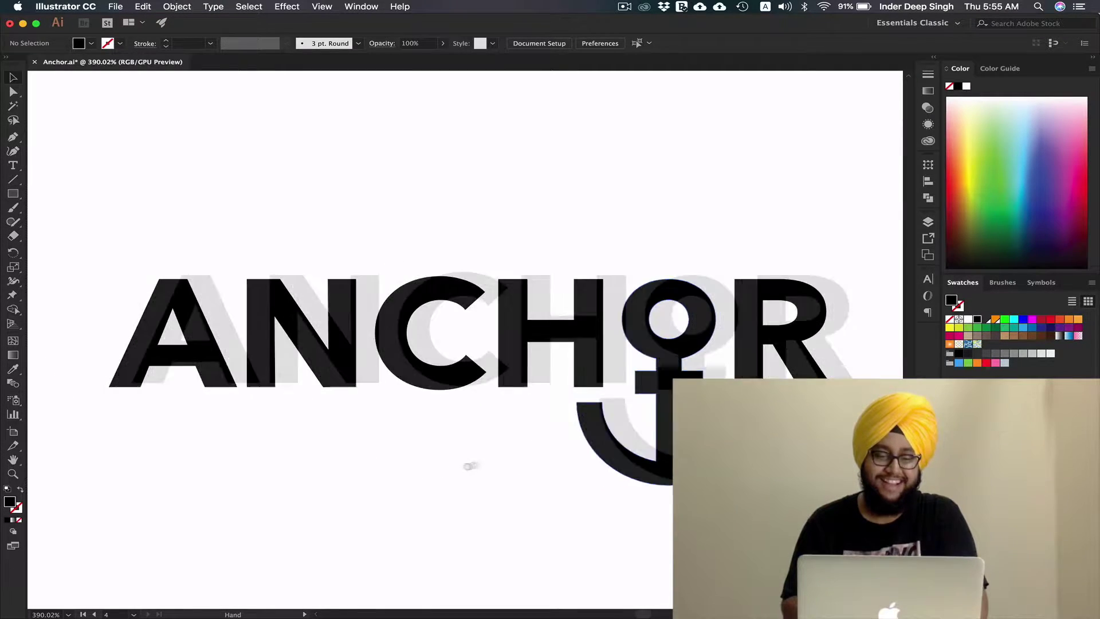
Compare the four anchor wordmark versions on the artboard and inspect the second column's lower one in outline and preview views.
key("super+0")
scroll(596, 444, "down", 3)
left_click_drag(599, 454, 648, 435)
scroll(576, 450, "up", 6)
scroll(533, 482, "down", 5)
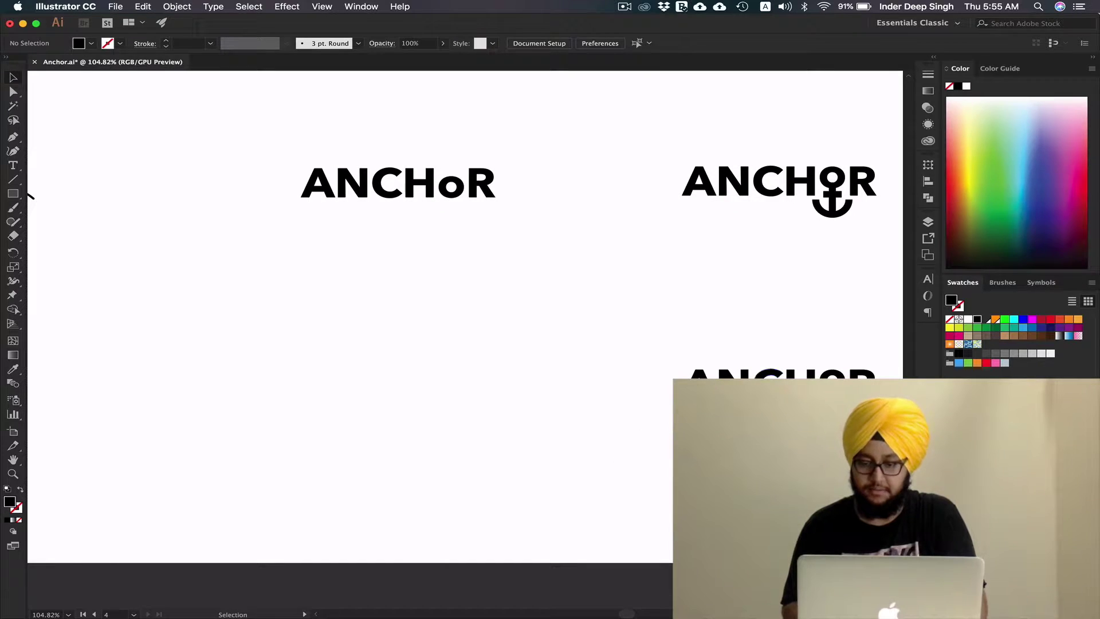
scroll(661, 464, "right", 15)
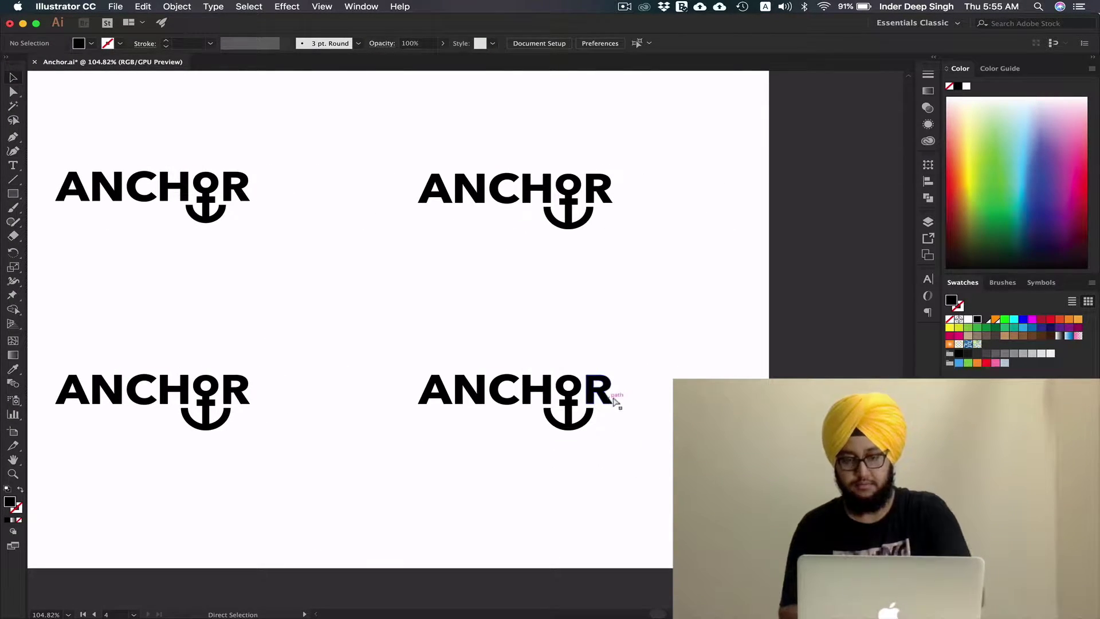
key("super+y")
scroll(613, 398, "up", 6)
left_click_drag(596, 368, 655, 362)
scroll(655, 362, "down", 5)
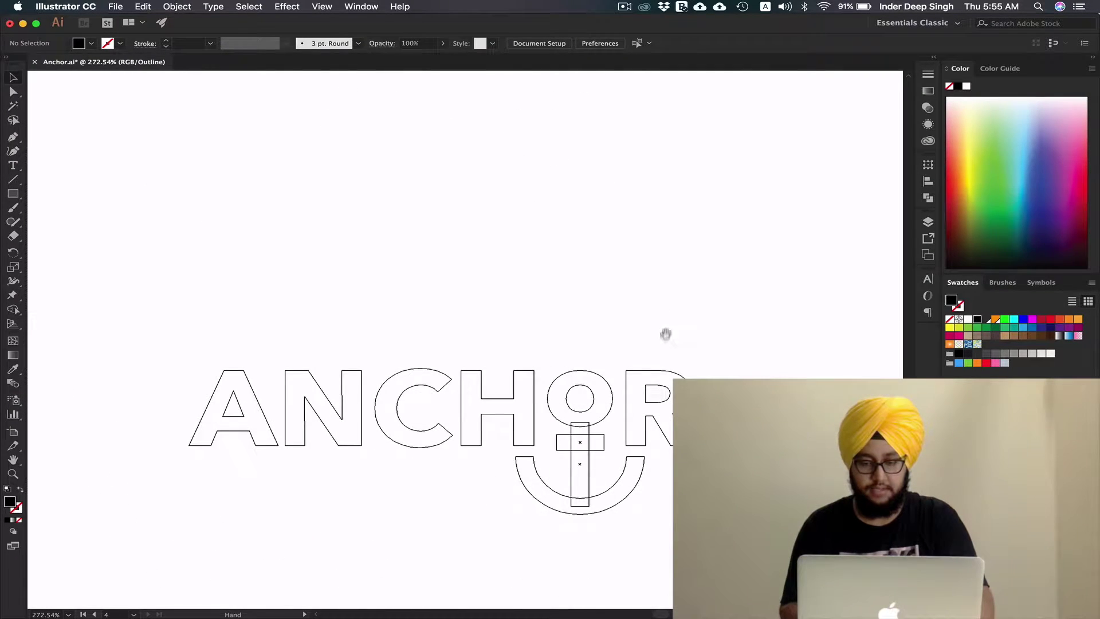
key("super+y")
key("super+y")
key("a")
key("super+y")
key("super+y")
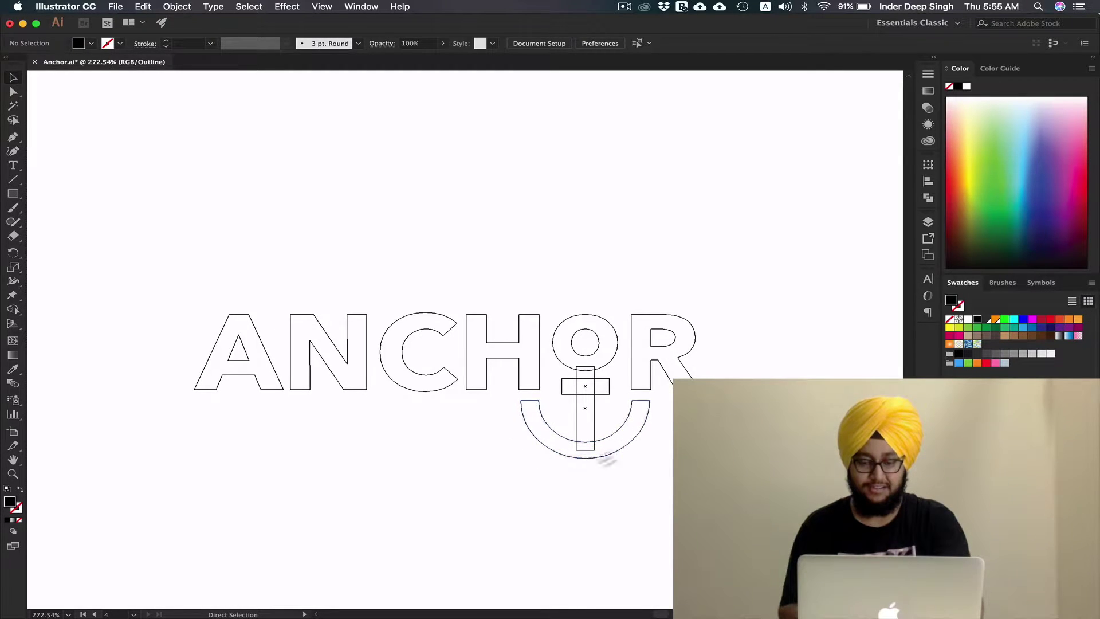
key("super+y")
Isolate the wordmark group above, expand the fill and stroke of the anchor's curved arc, and check it in outline view.
key("space")
left_click_drag(635, 355, 574, 484)
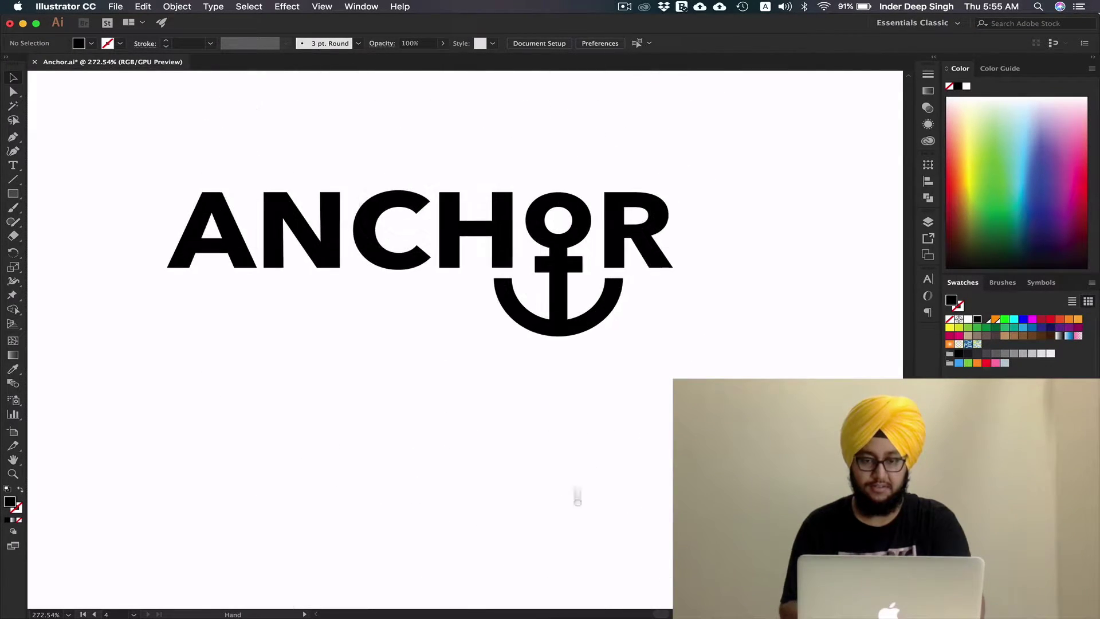
double_click(592, 318)
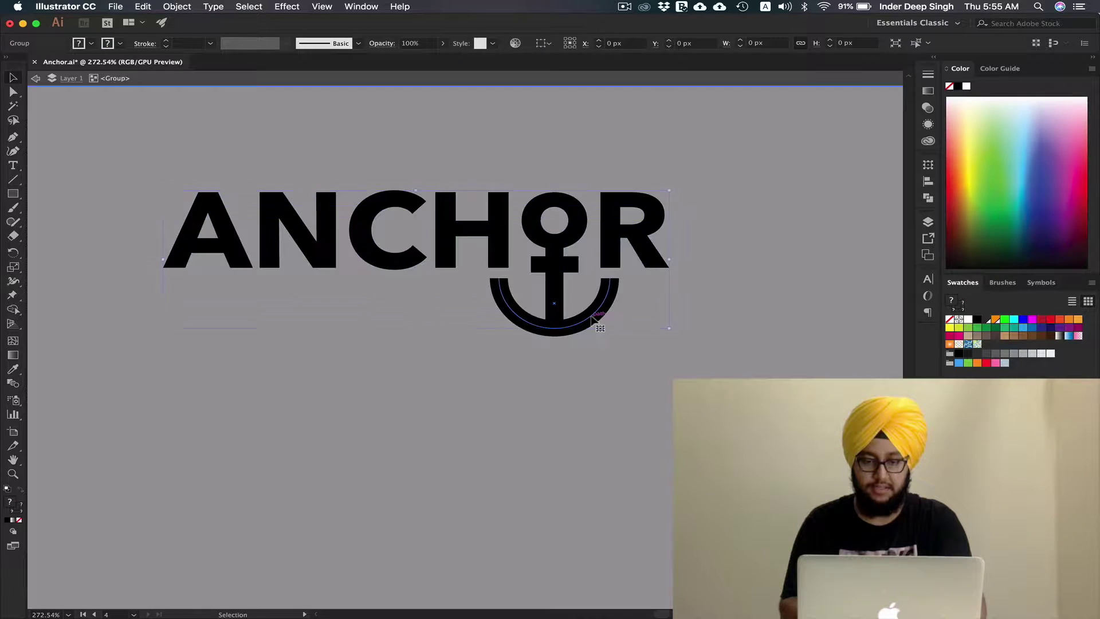
left_click(591, 319)
left_click(176, 7)
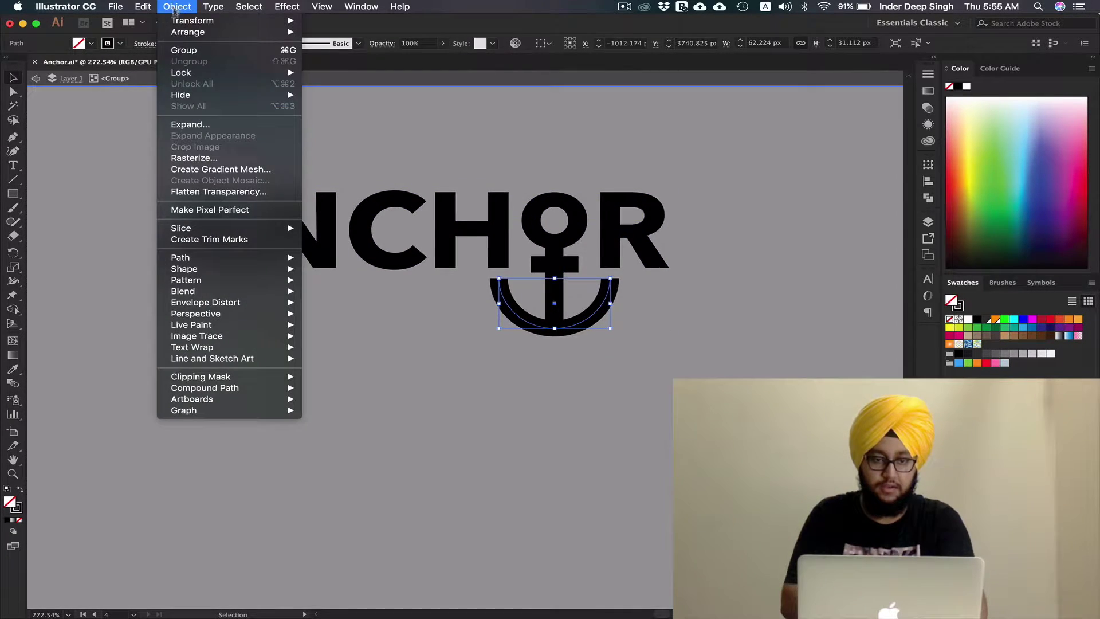
left_click(203, 128)
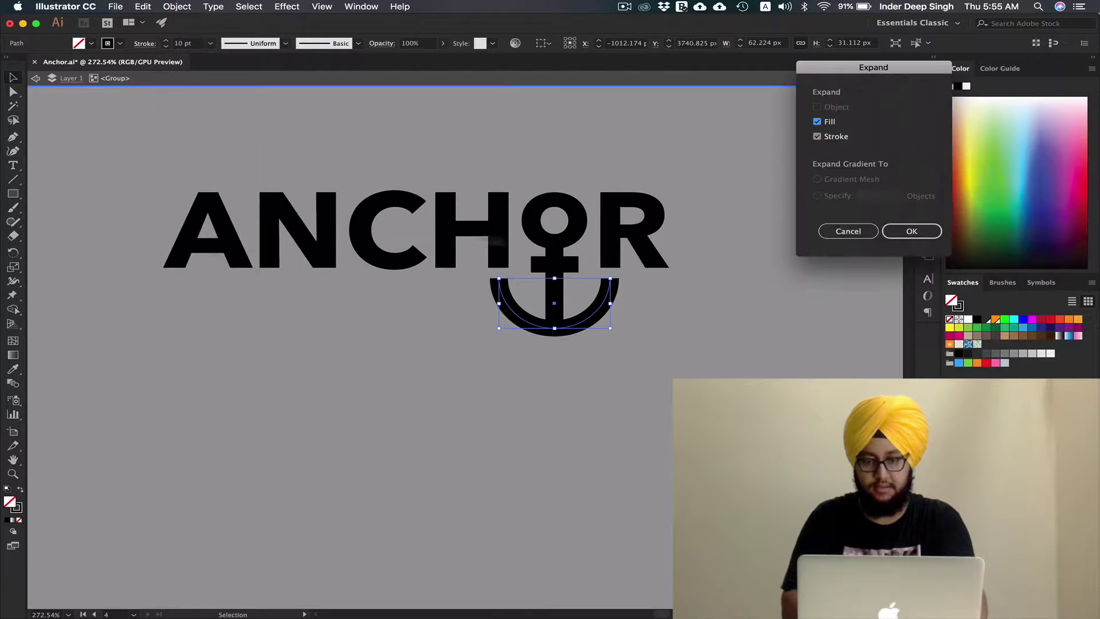
left_click_drag(882, 69, 474, 185)
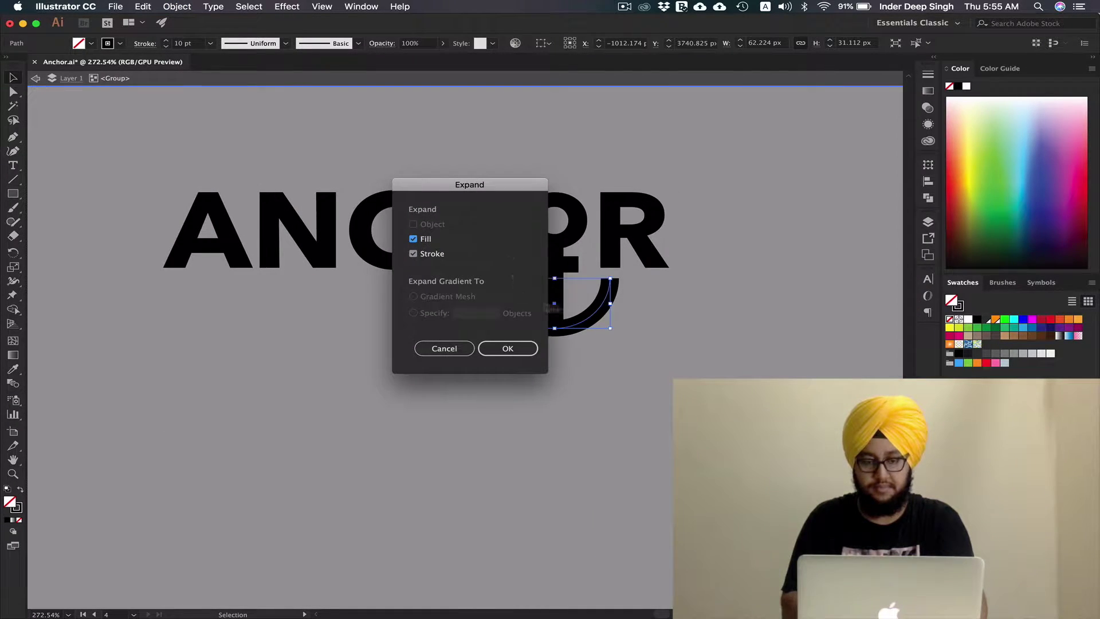
left_click(507, 348)
left_click(551, 393)
key("super+y")
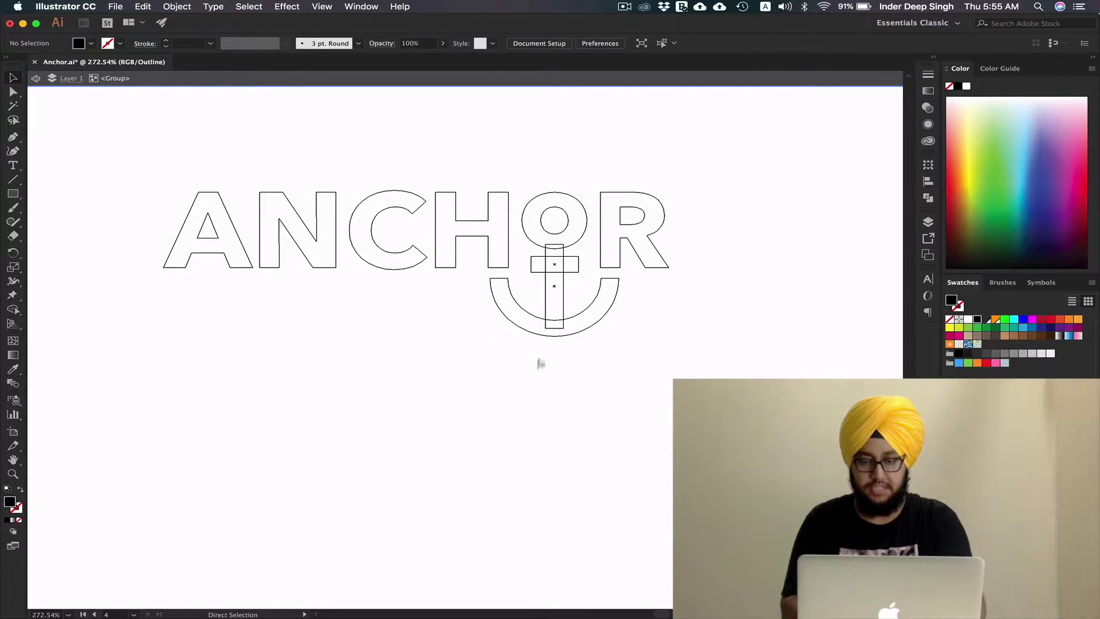
Undo the arc's expansion, exit the group's isolation mode and return to preview view.
key("super+z")
key("super+shift+z")
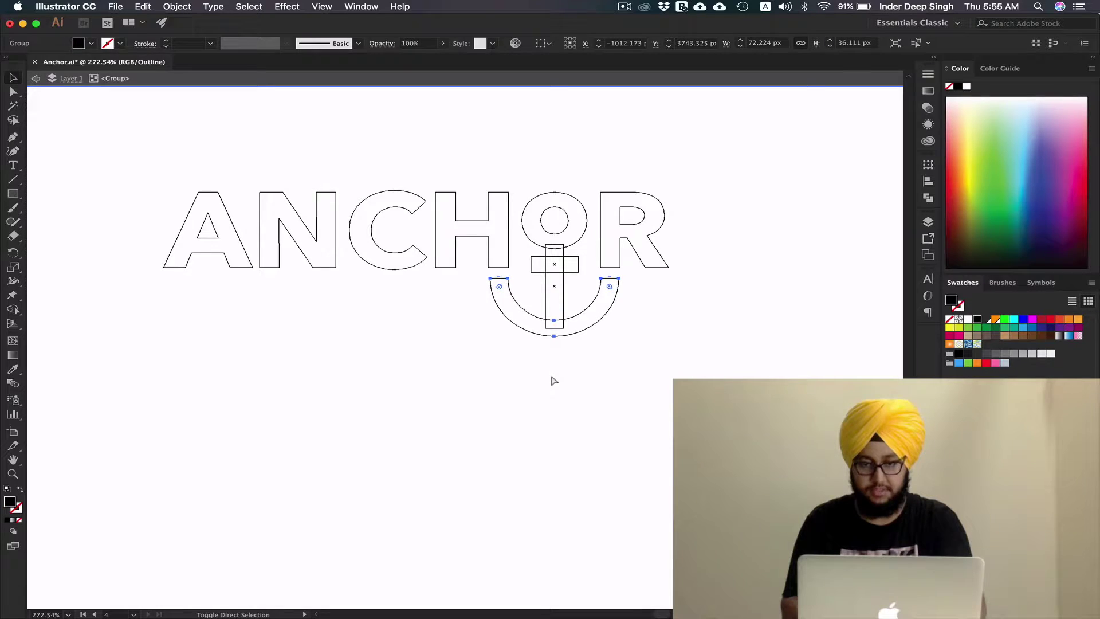
key("super+z")
left_click(578, 404)
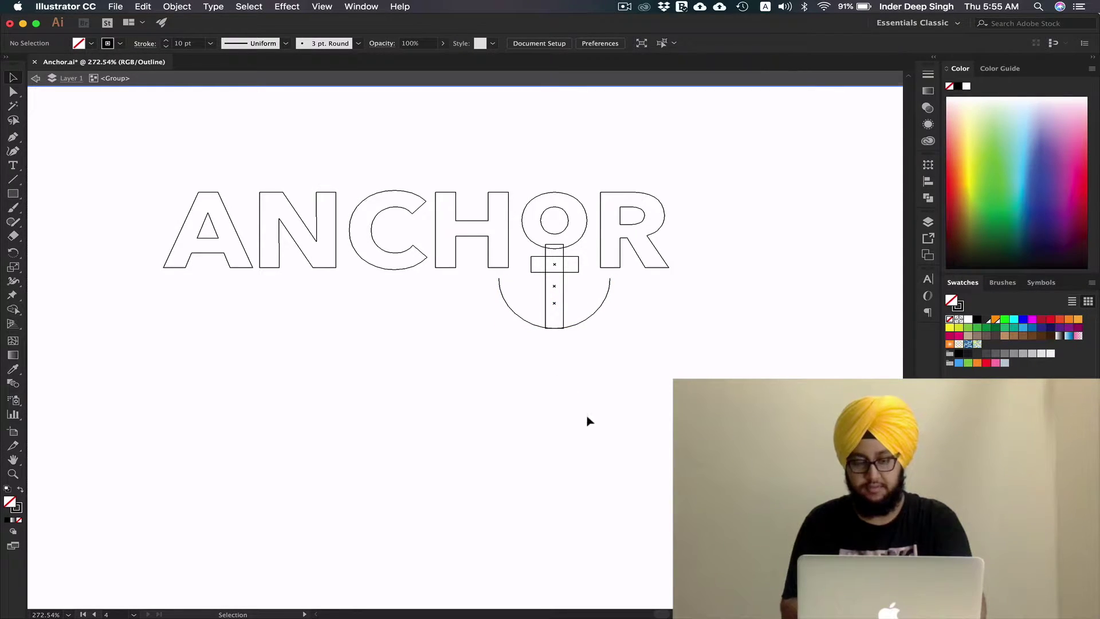
key("Escape")
key("super+y")
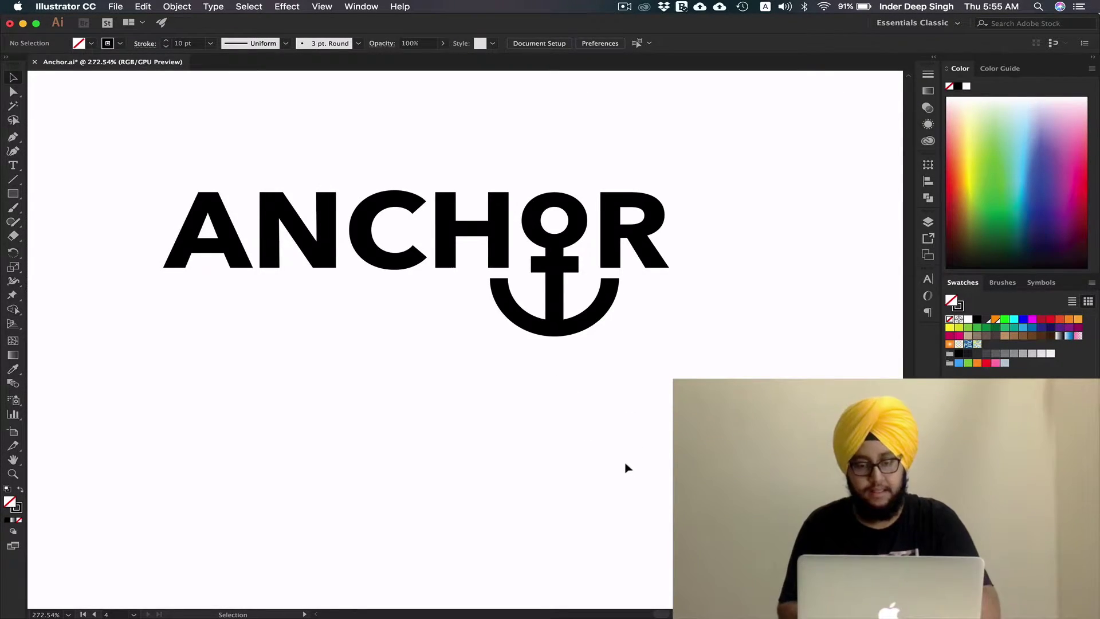
Examine how the O, stem, crossbar and arc join in the unified anchor wordmark, in both outline and preview views.
scroll(626, 466, "down", 3)
scroll(596, 376, "down", 6)
scroll(596, 314, "up", 3)
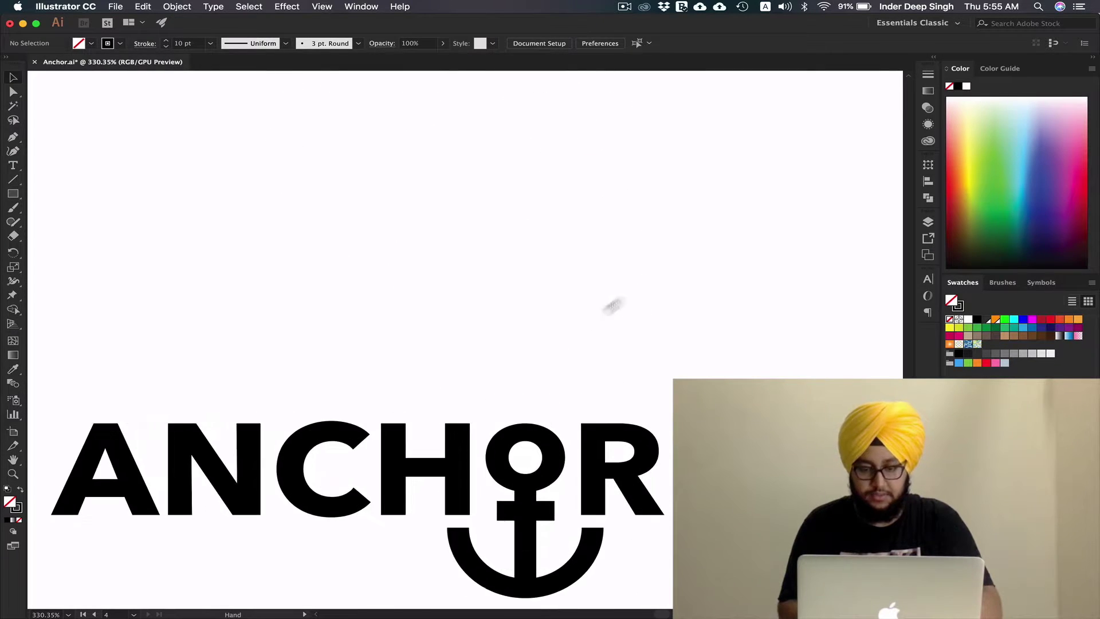
scroll(658, 290, "left", 2)
key("a")
key("super+y")
key("super+y")
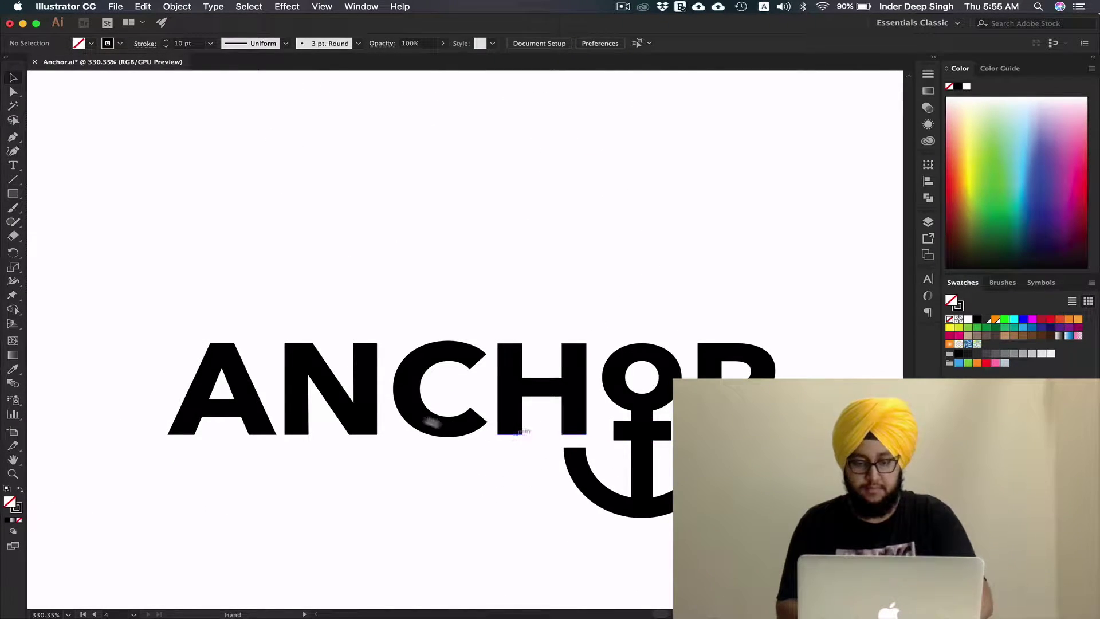
scroll(441, 368, "left", 5)
scroll(535, 392, "right", 10)
scroll(653, 360, "left", 4)
scroll(656, 359, "left", 3)
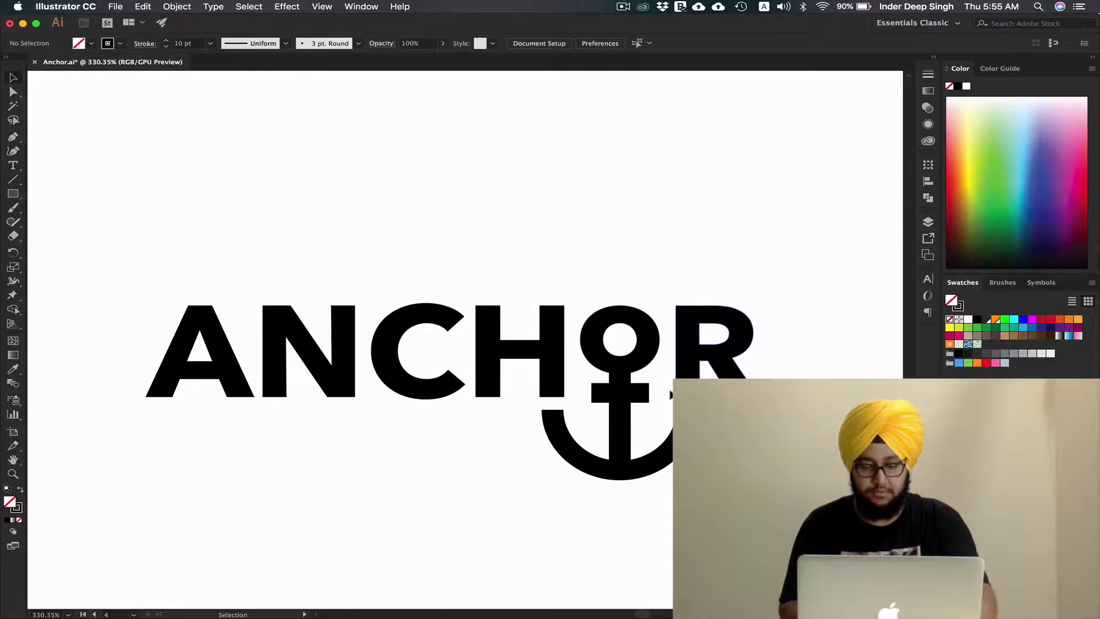
key("super+y")
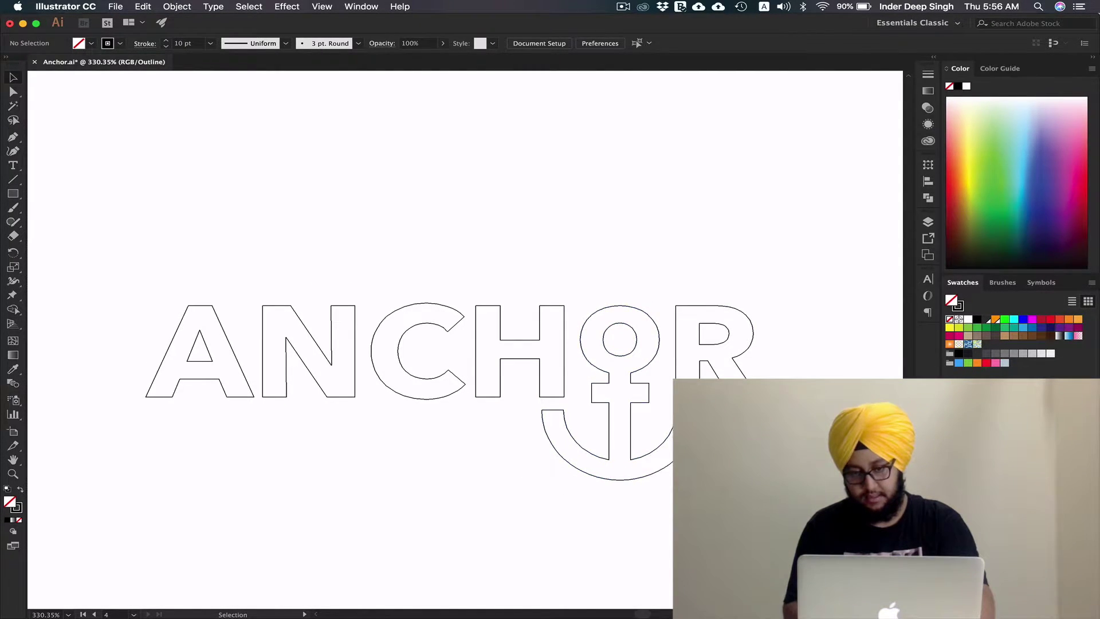
key("super+y")
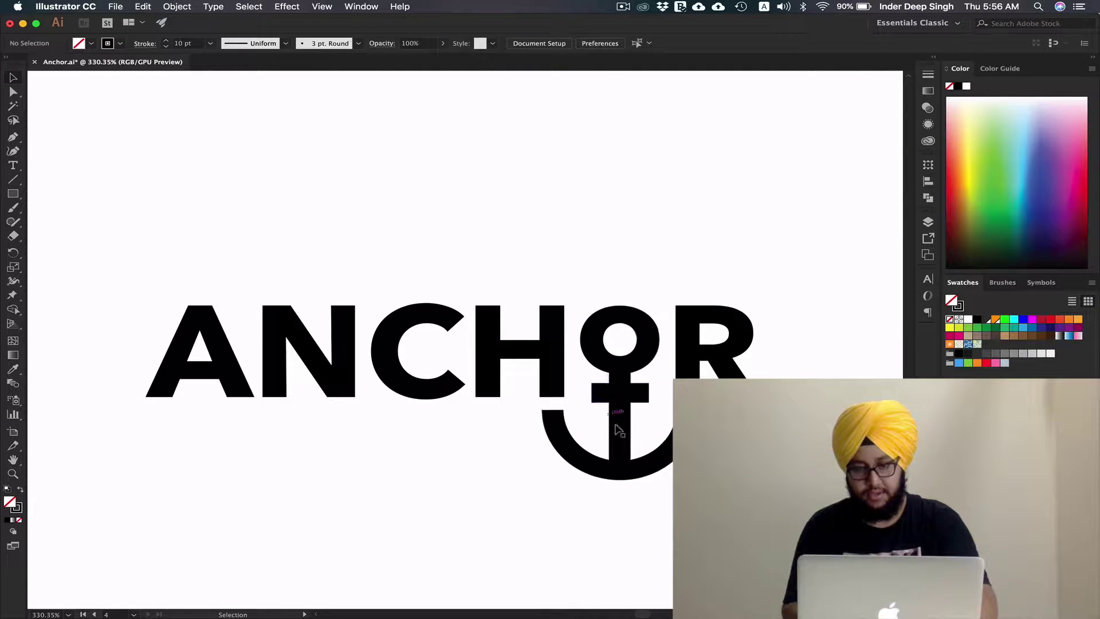
Move on from the black wordmark stages to examine the colour version with dark letters and an orange anchor on white.
scroll(602, 421, "down", 1)
scroll(603, 423, "down", 6)
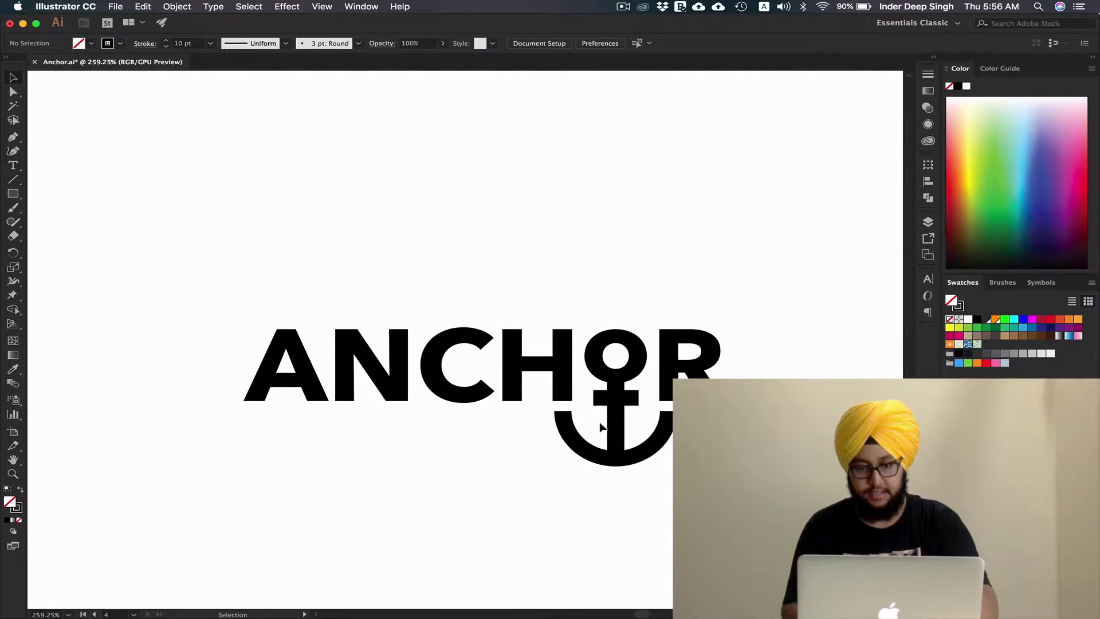
scroll(582, 481, "up", 5)
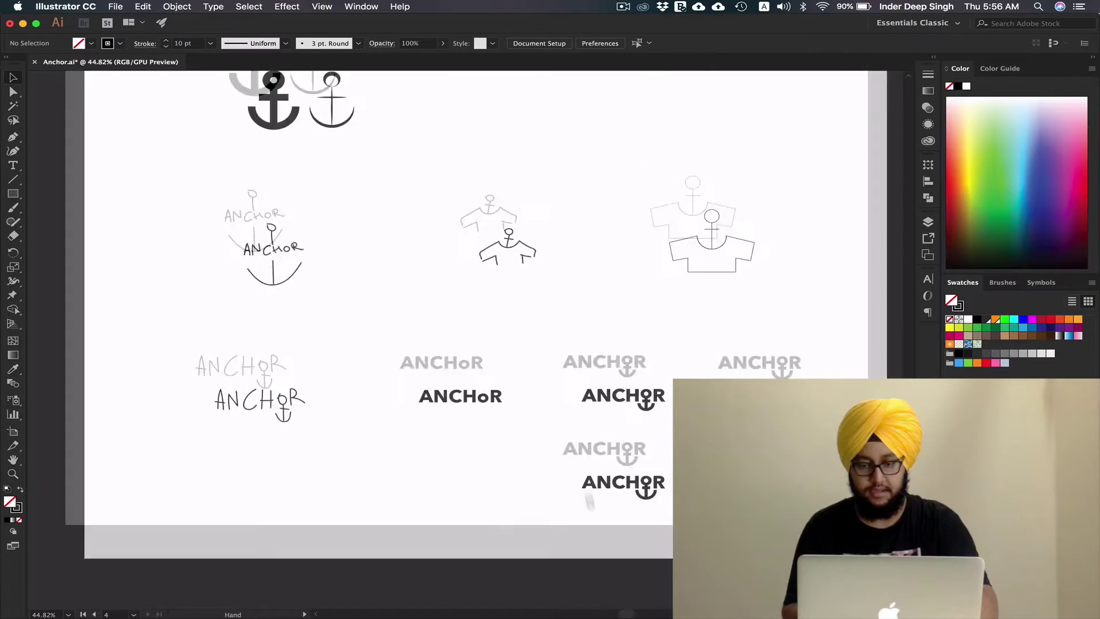
scroll(542, 447, "down", 10)
key("super+0")
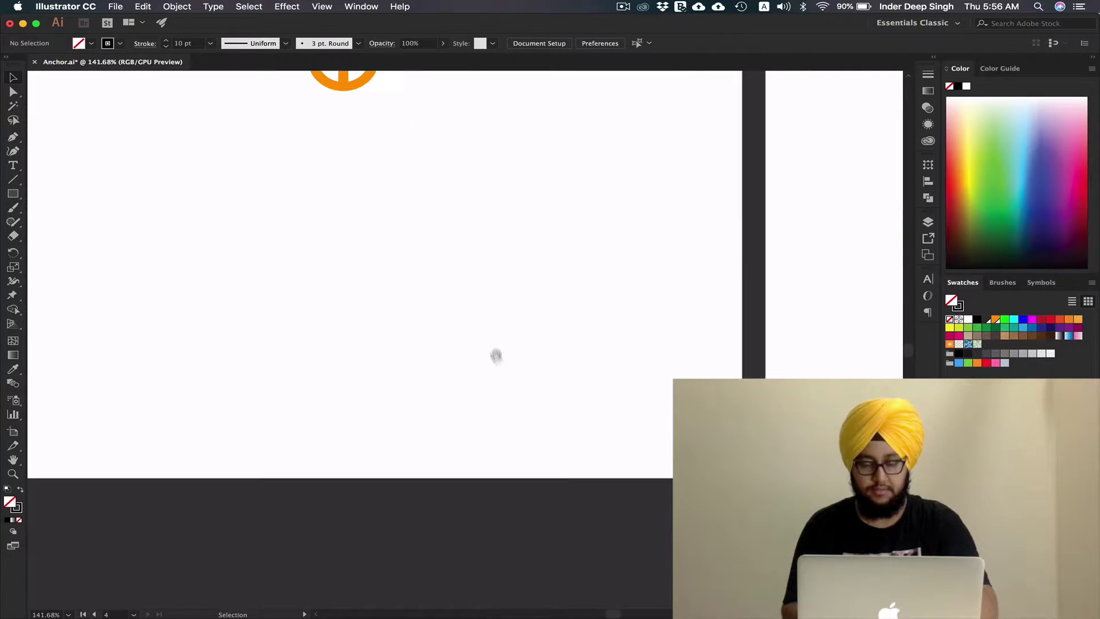
scroll(601, 458, "right", 1)
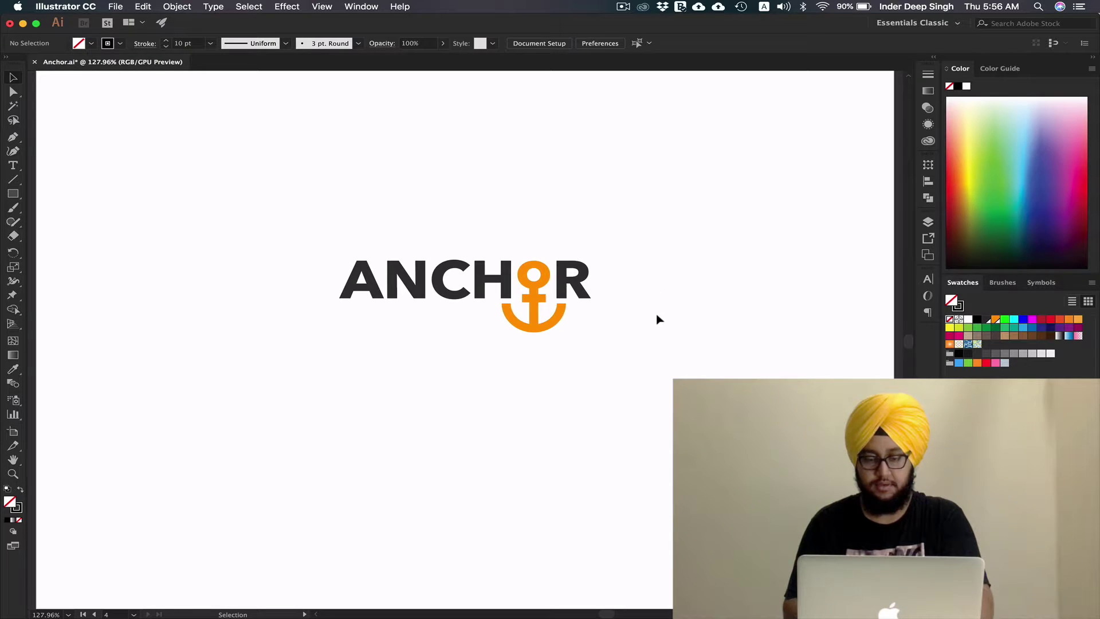
scroll(654, 319, "down", 2)
left_click_drag(651, 319, 632, 353)
scroll(636, 352, "up", 2)
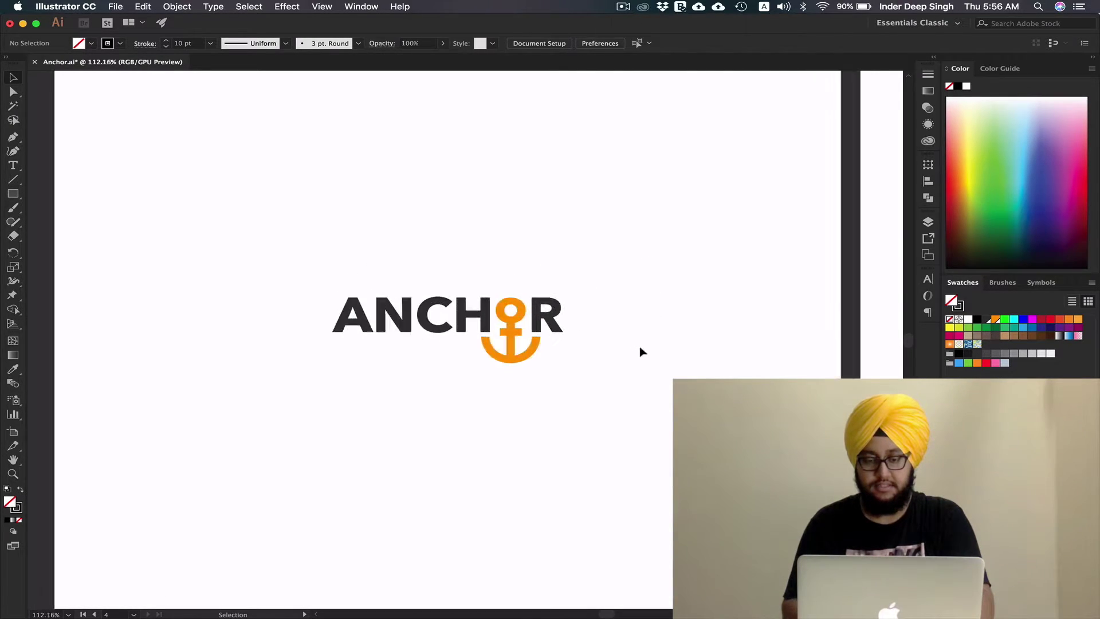
Examine the colour version with orange letters and a dark anchor on the neighbouring white artboard.
scroll(646, 395, "right", 10)
scroll(461, 412, "right", 8)
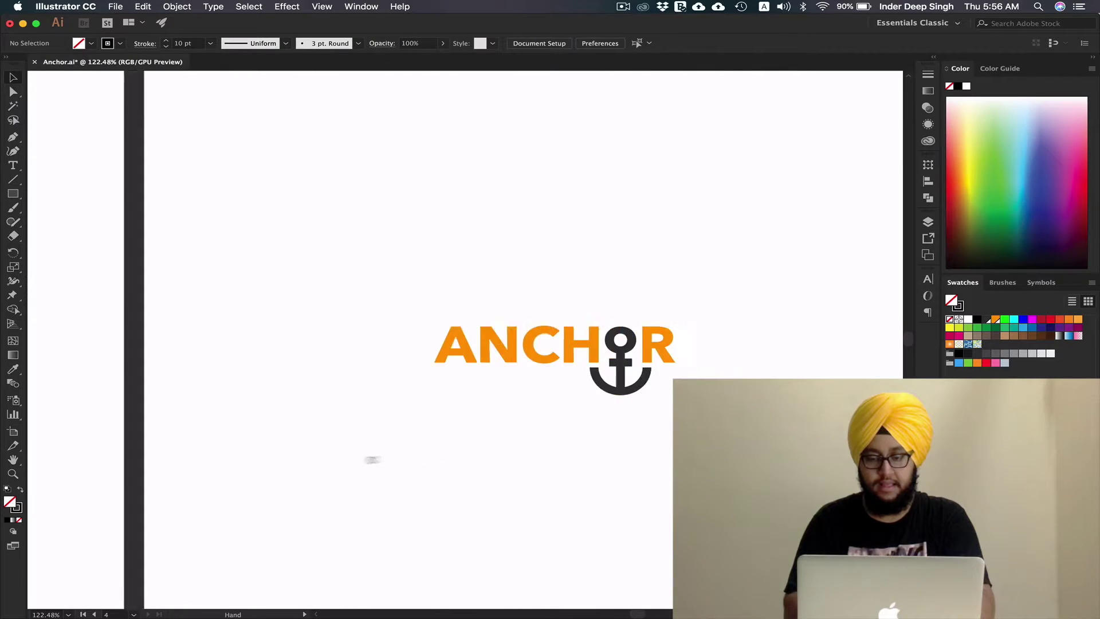
scroll(565, 424, "up", 2)
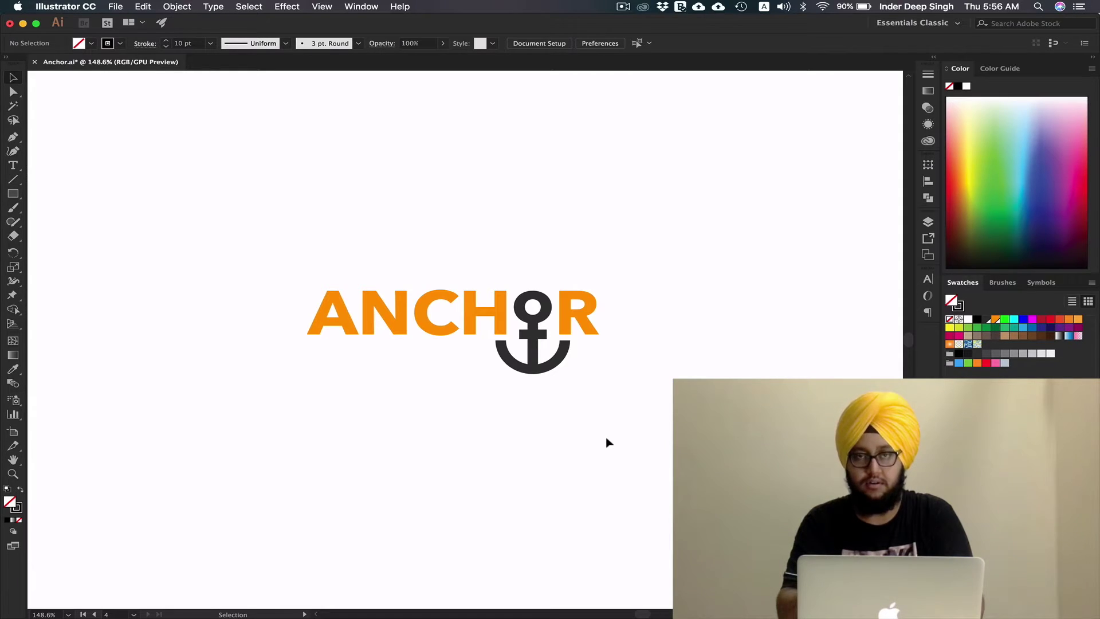
scroll(634, 435, "down", 2)
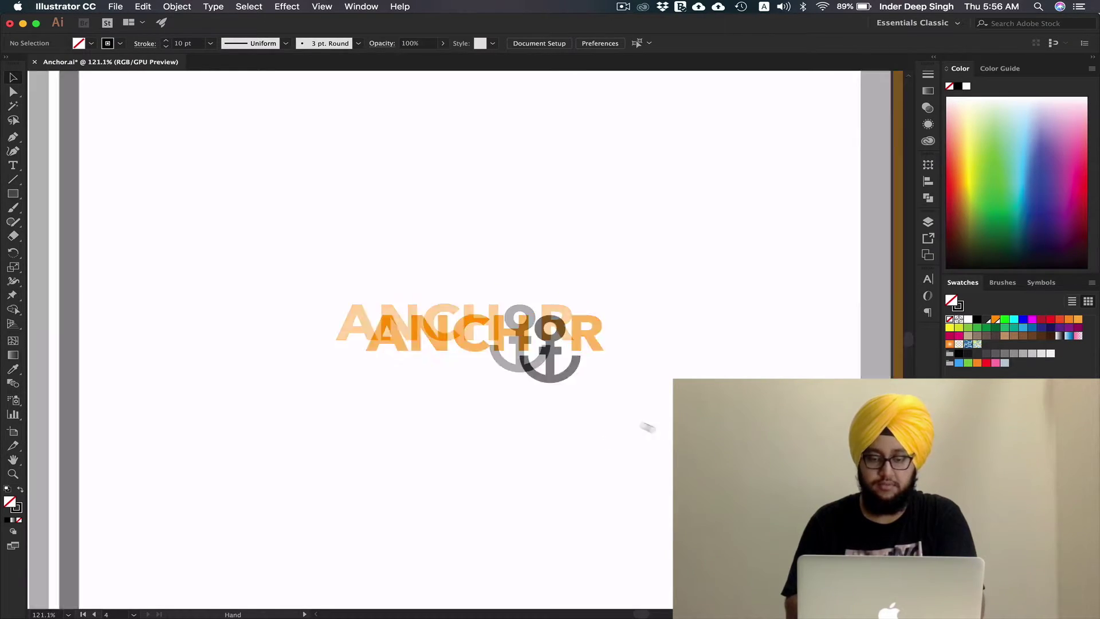
Compare the white-lettered wordmark on the orange artboard with the dark anchor and on the dark artboard with the orange anchor.
scroll(661, 432, "right", 15)
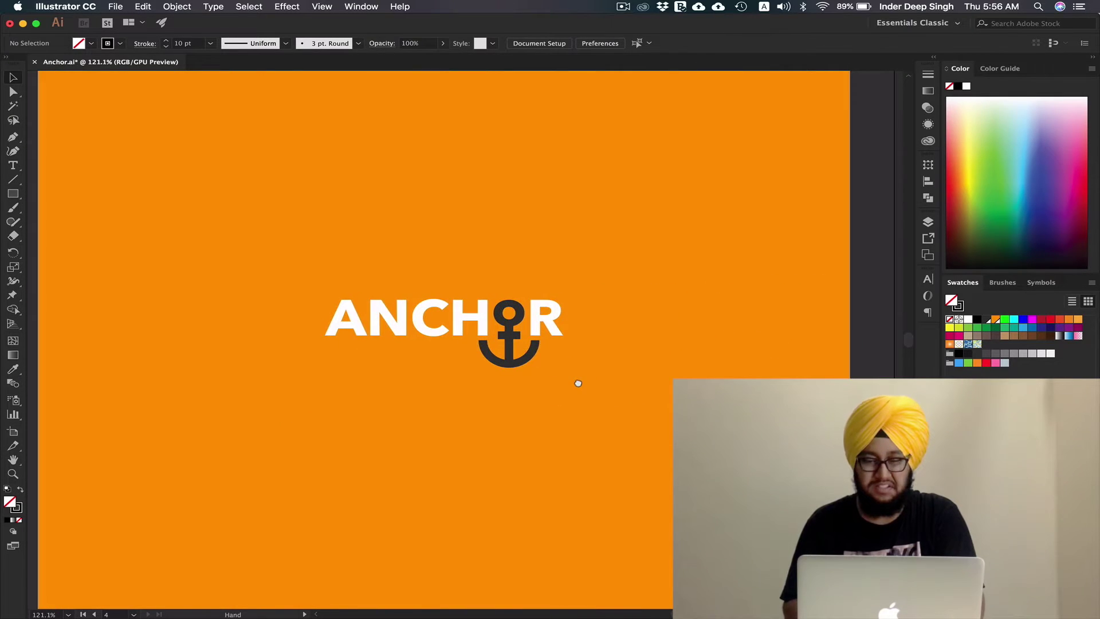
scroll(673, 375, "right", 6)
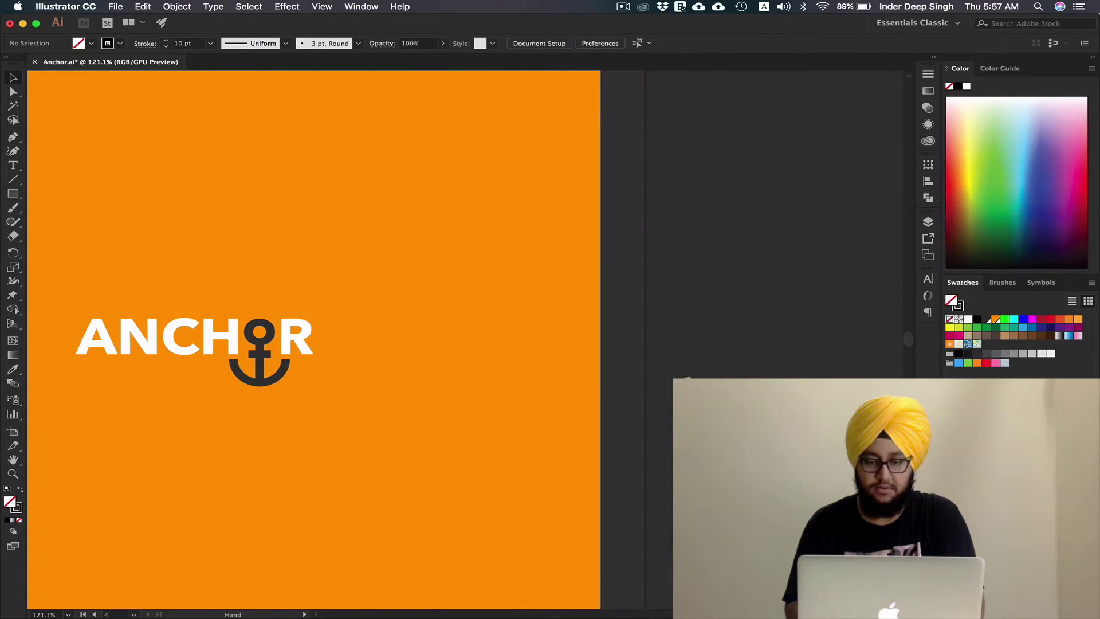
scroll(651, 410, "right", 15)
scroll(481, 410, "up", 3)
scroll(503, 430, "up", 1)
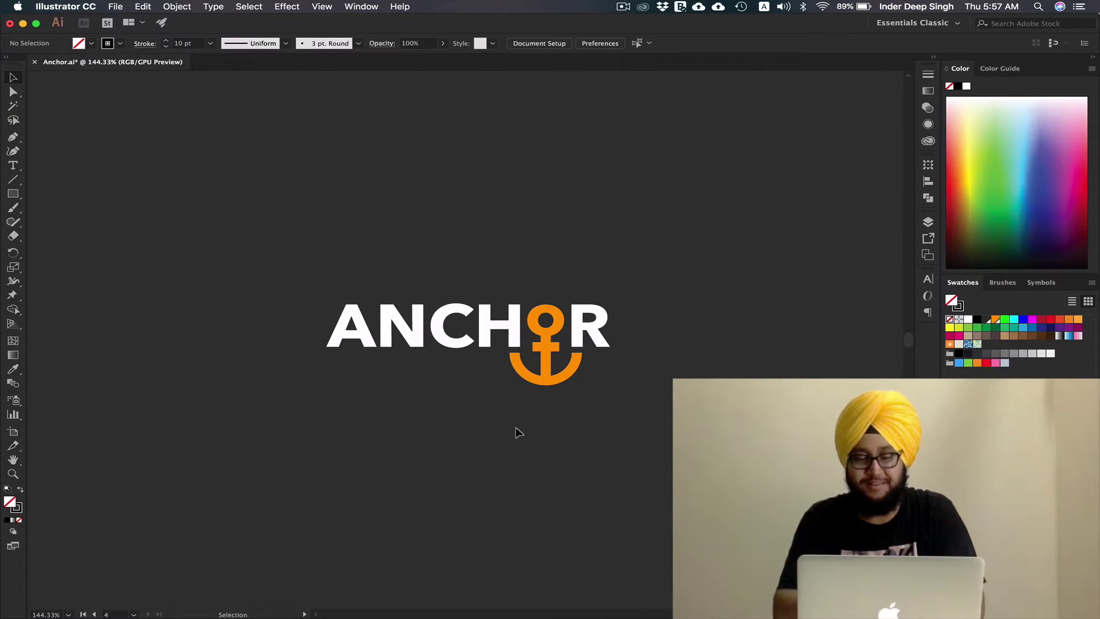